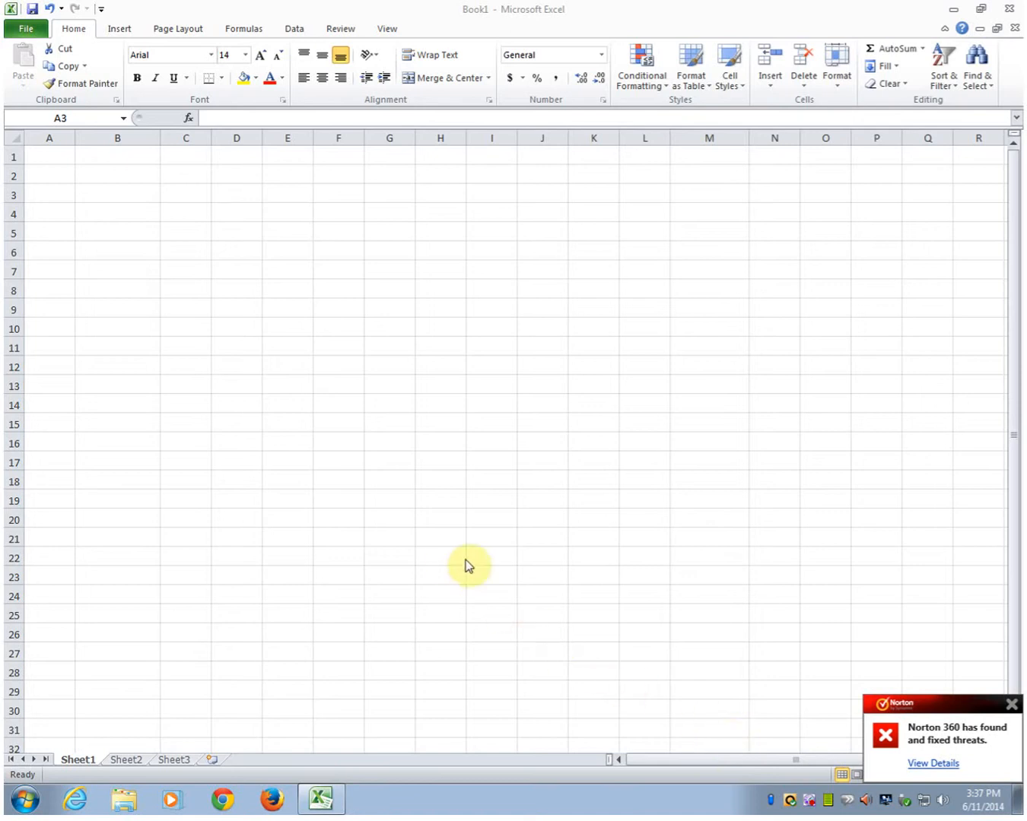
Step: Enter the headers x in A3 and (2/5)x-(3/2)-2 in B3, and widen column B to fit
click(42, 196)
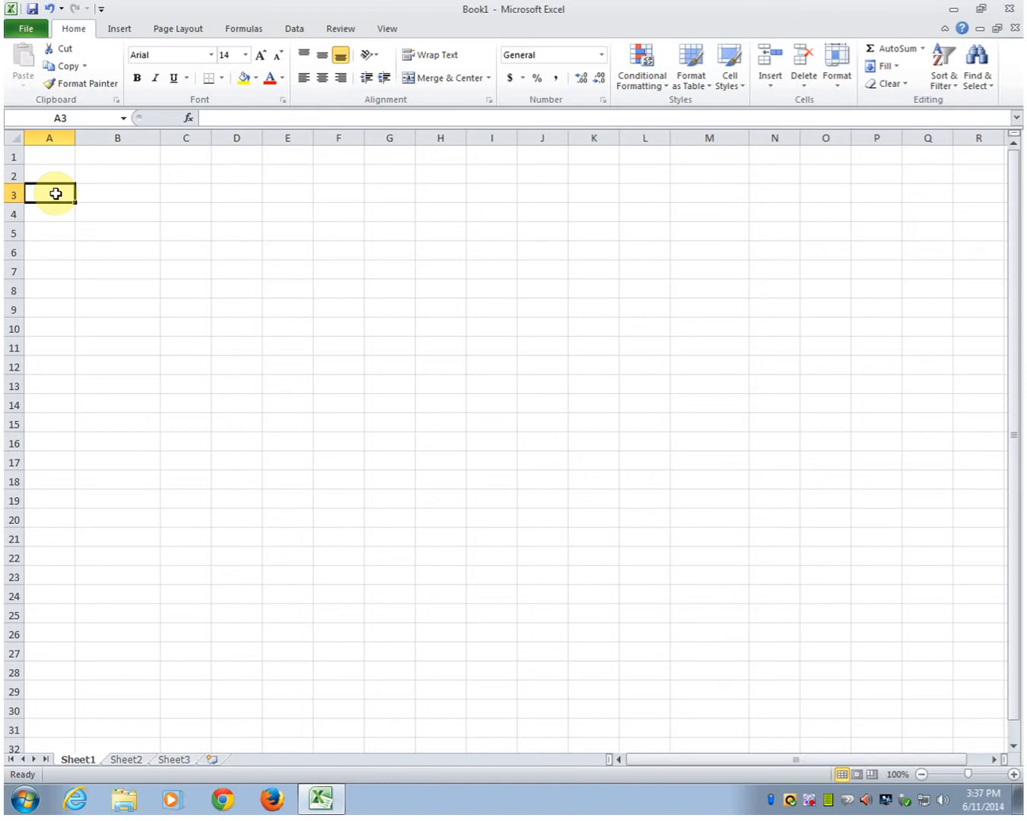
text(x)
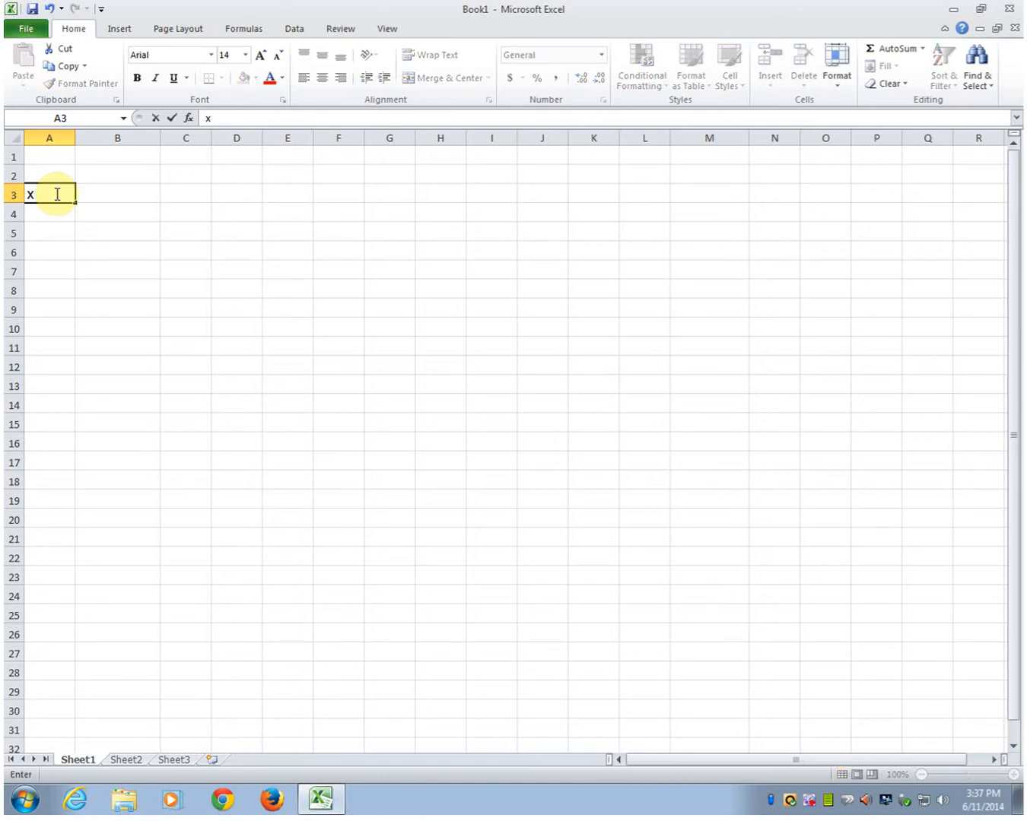
key(Tab)
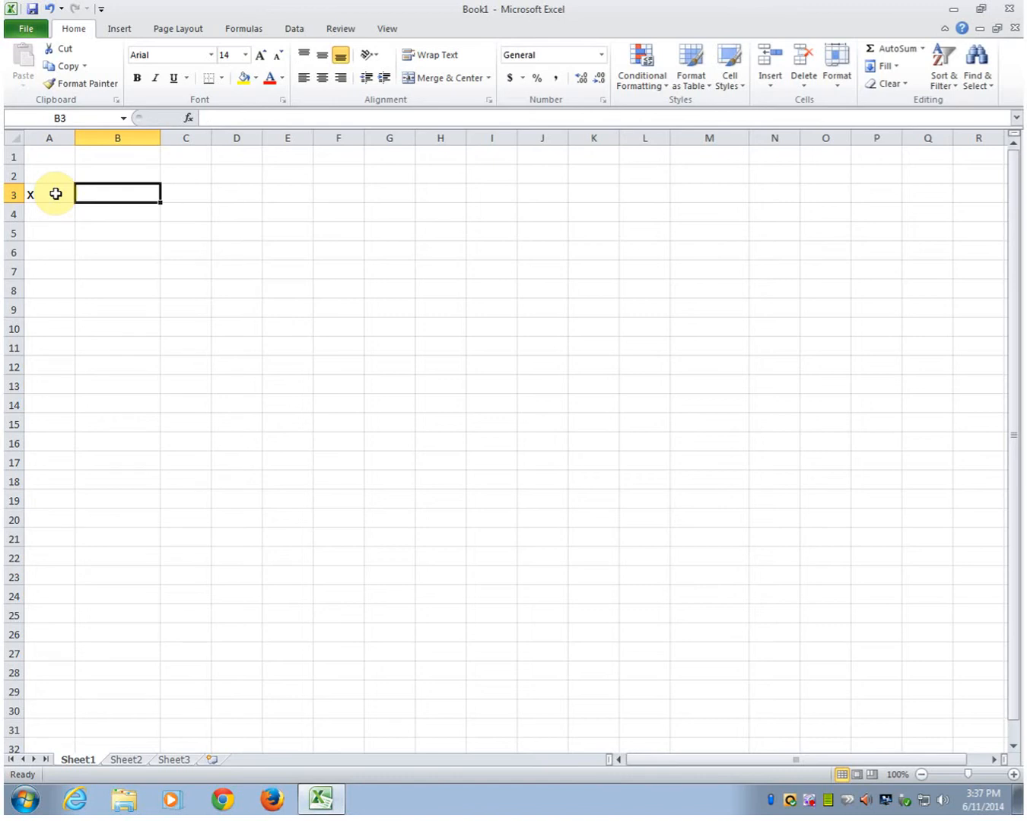
text((2/5)x-(3/)
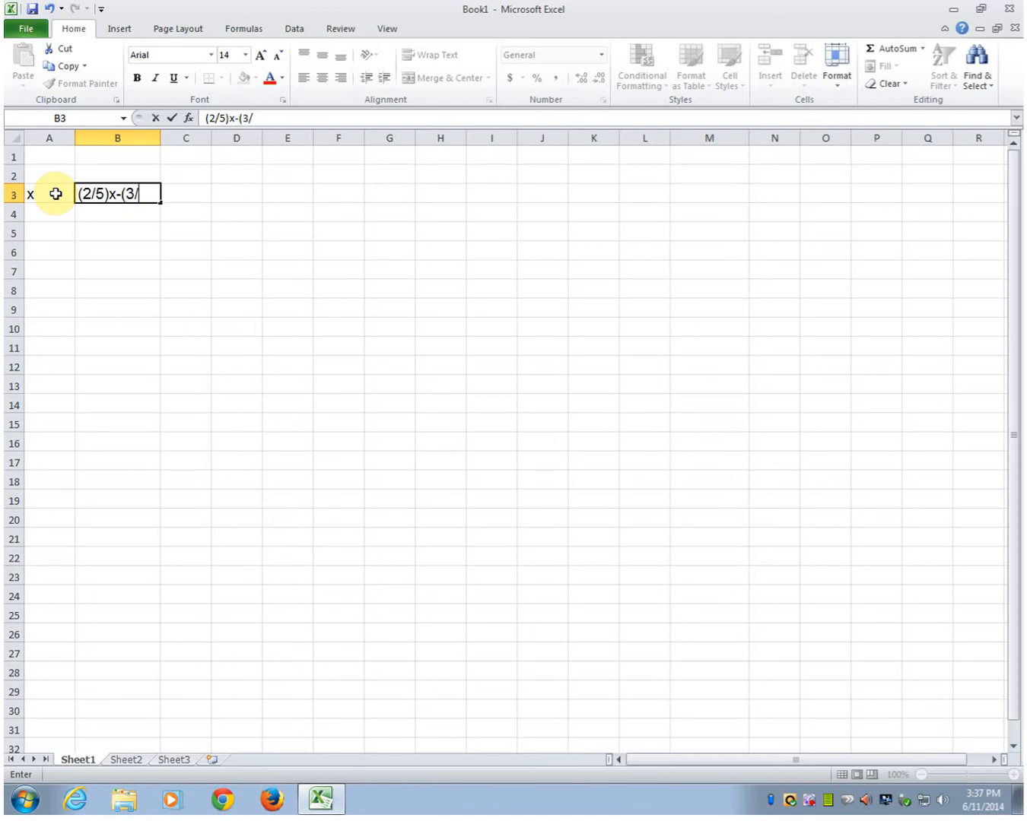
text(2)-2)
click(53, 211)
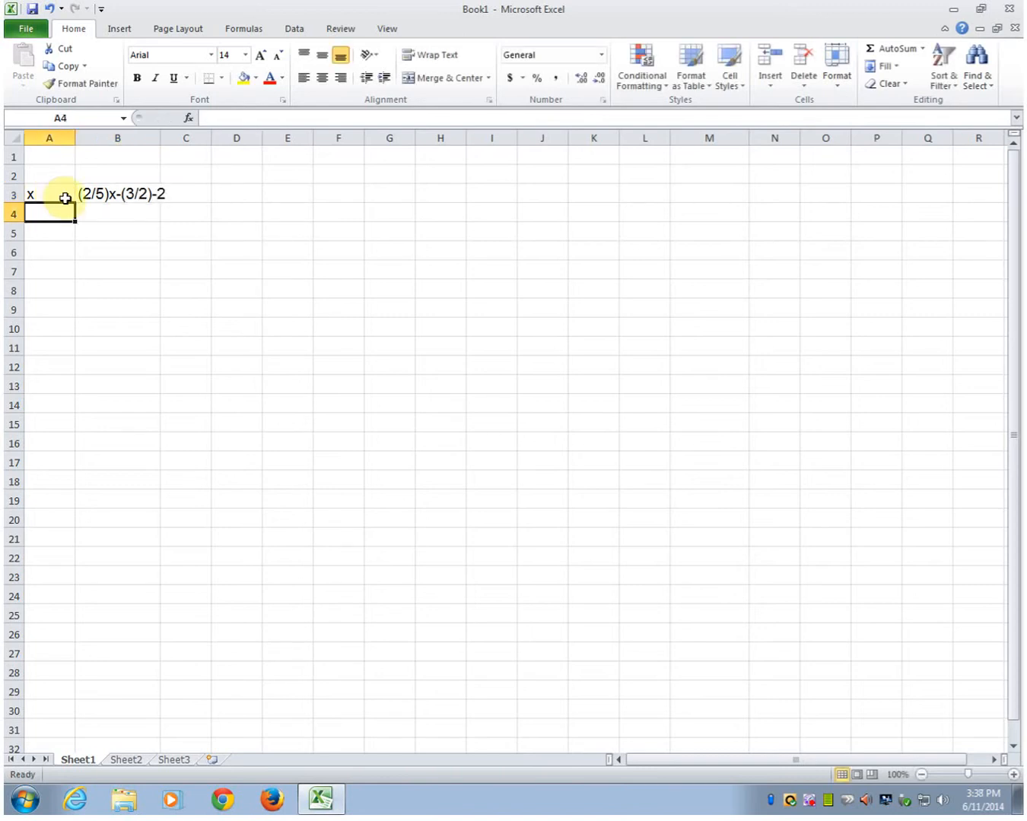
drag(159, 138, 168, 139)
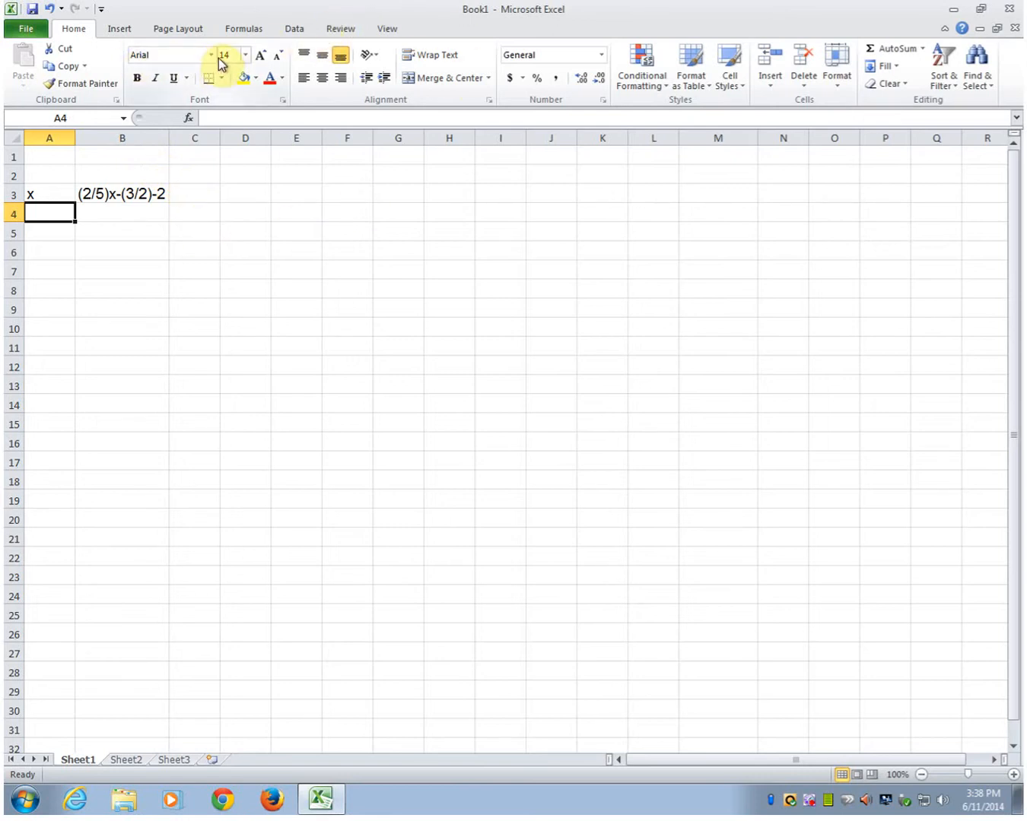
Step: Fill A4:A24 with x values from -10 to 10 by entering -10 and -9 and extending the series
text(-10)
key(Return)
text(-9)
key(Return)
key(Up)
key(Up)
key(shift+Down)
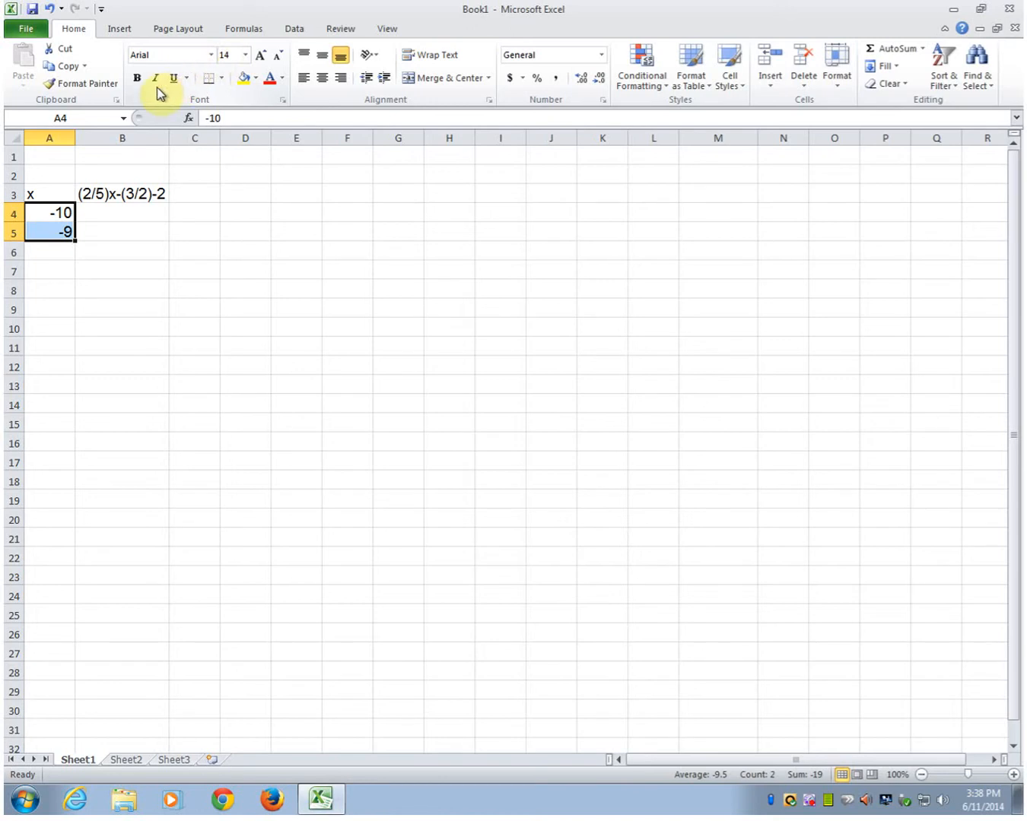
drag(74, 242, 51, 609)
Step: Enter the formula =(2/5)*A4-(3/2)-2 in B4
click(114, 218)
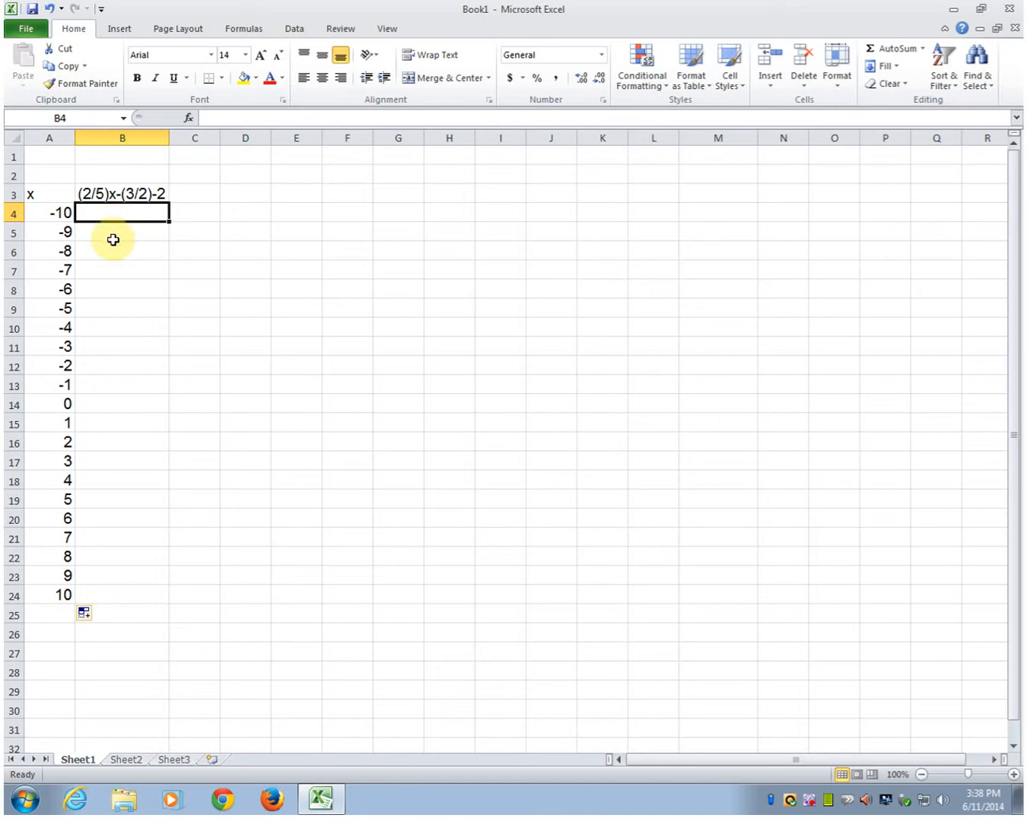
click(40, 236)
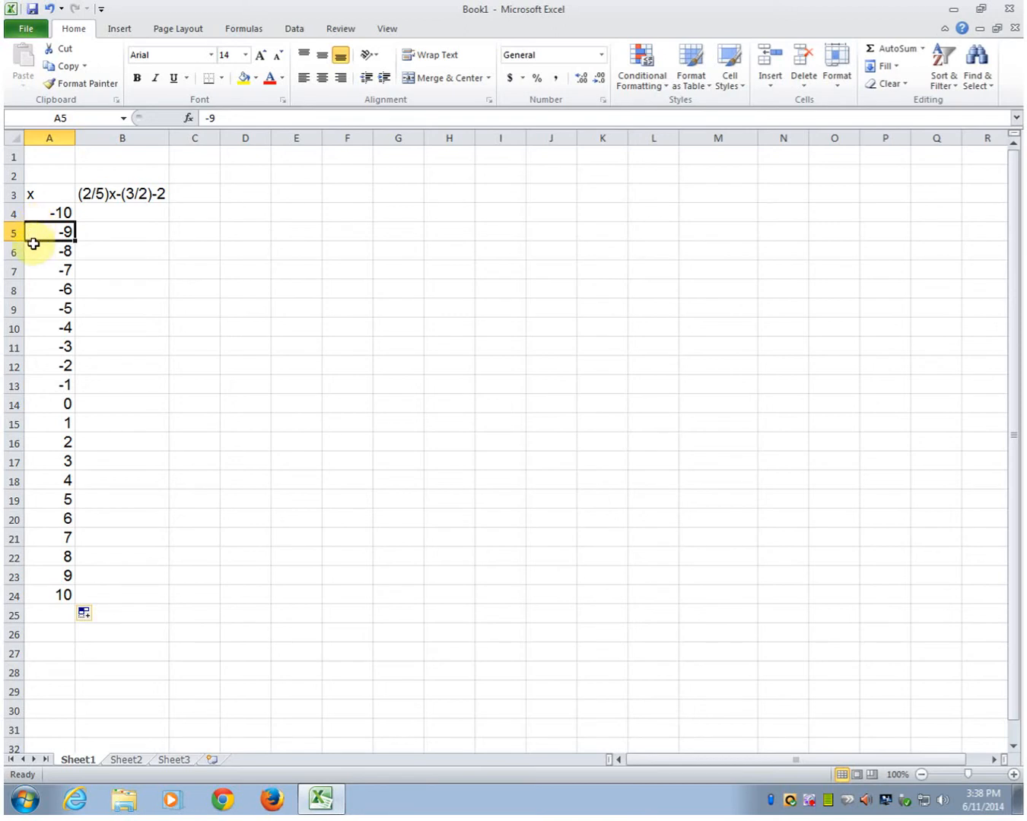
click(112, 212)
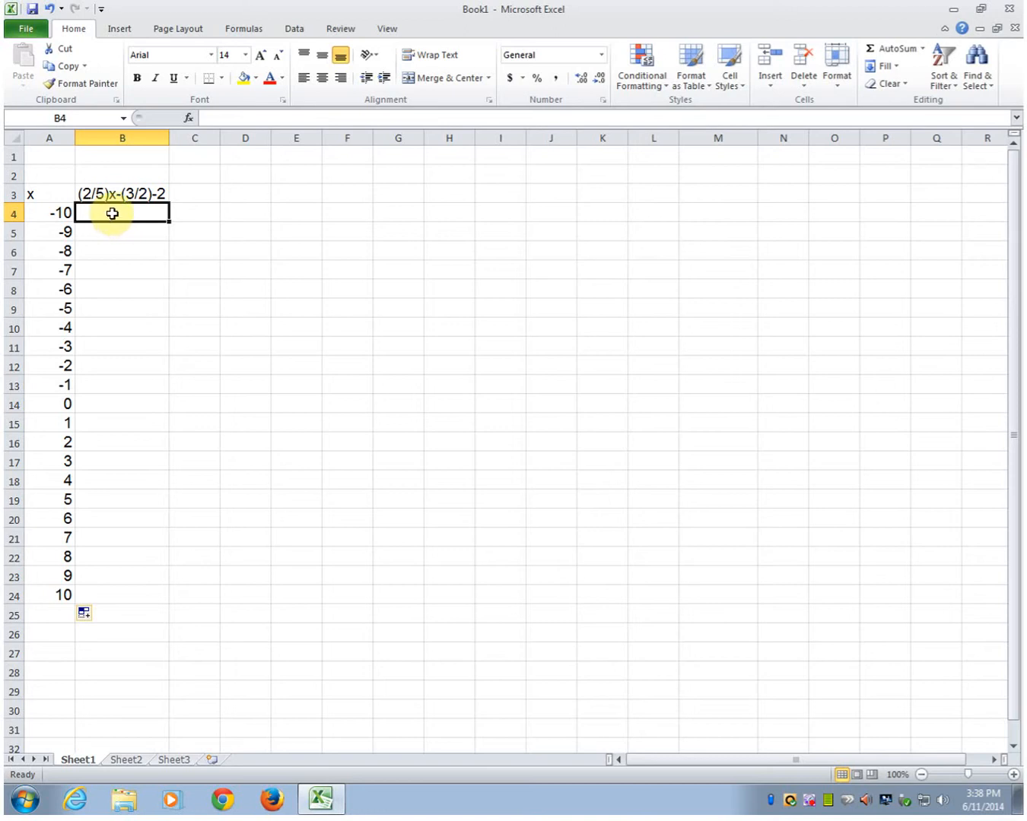
text(=(2/5))
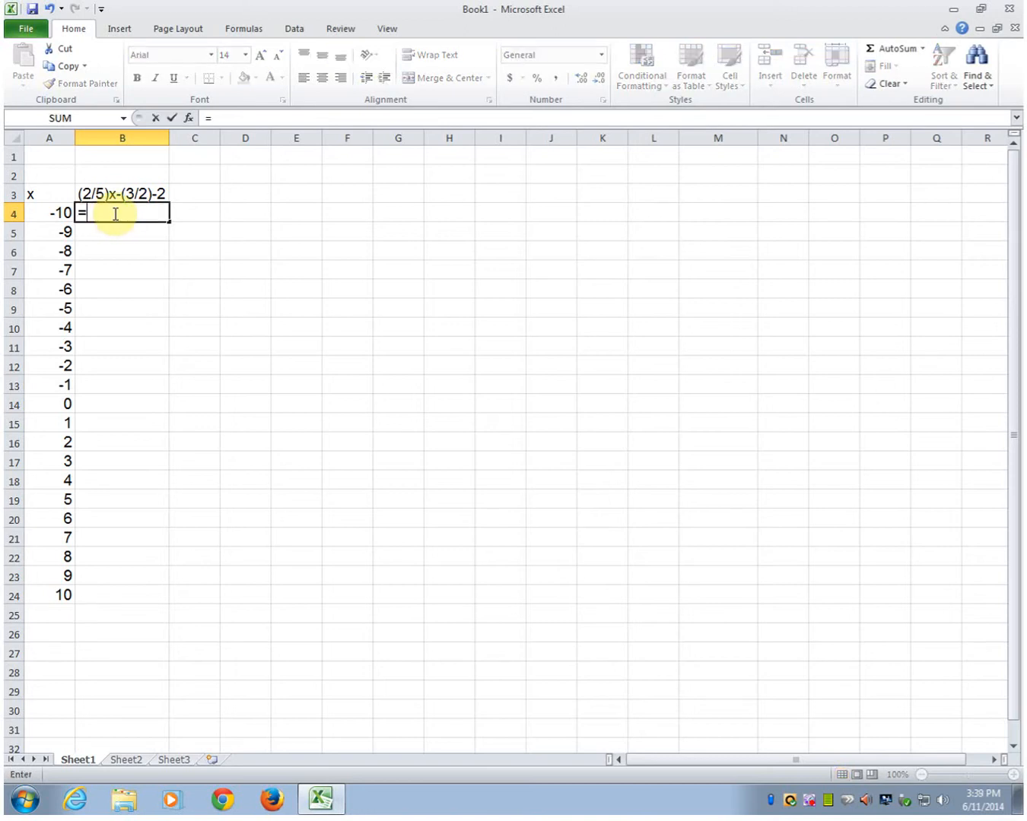
text(*)
click(44, 213)
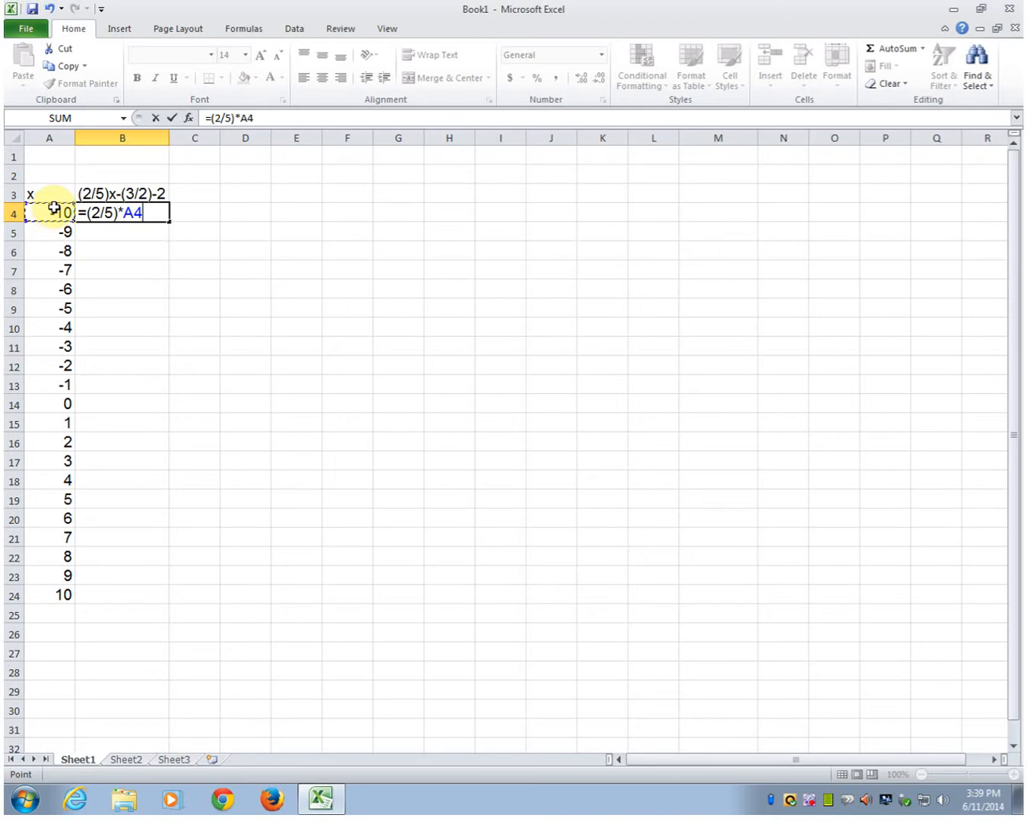
text(-(3/2)-2)
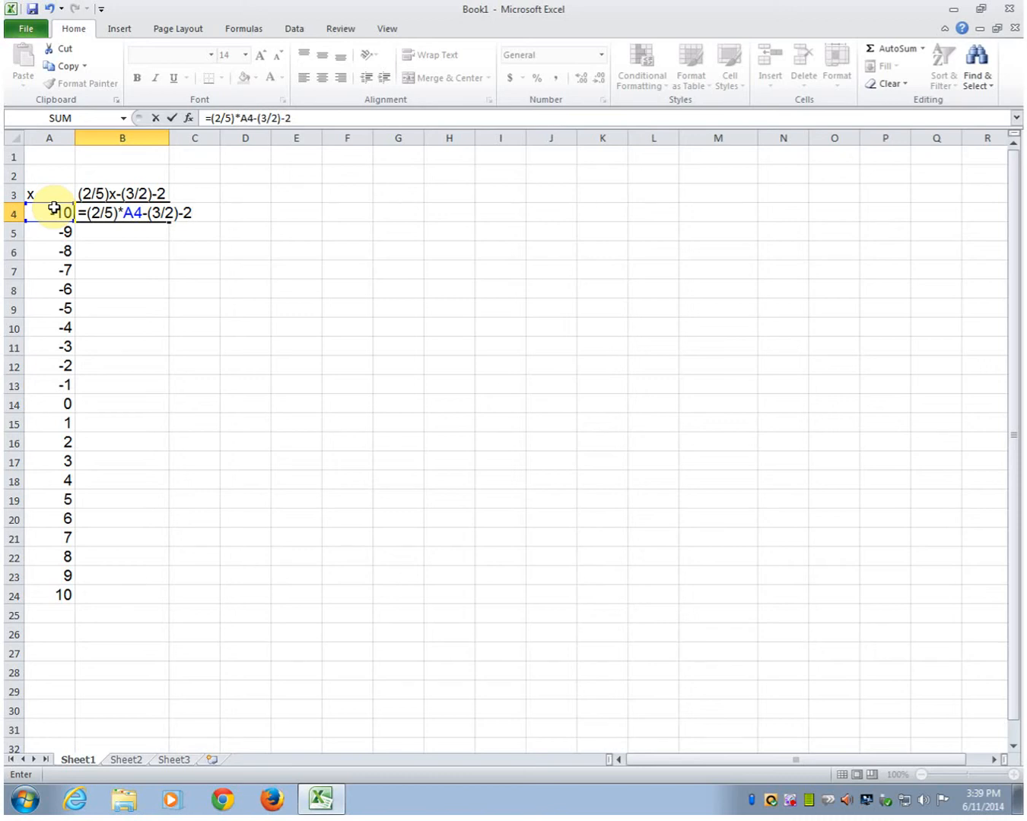
key(Return)
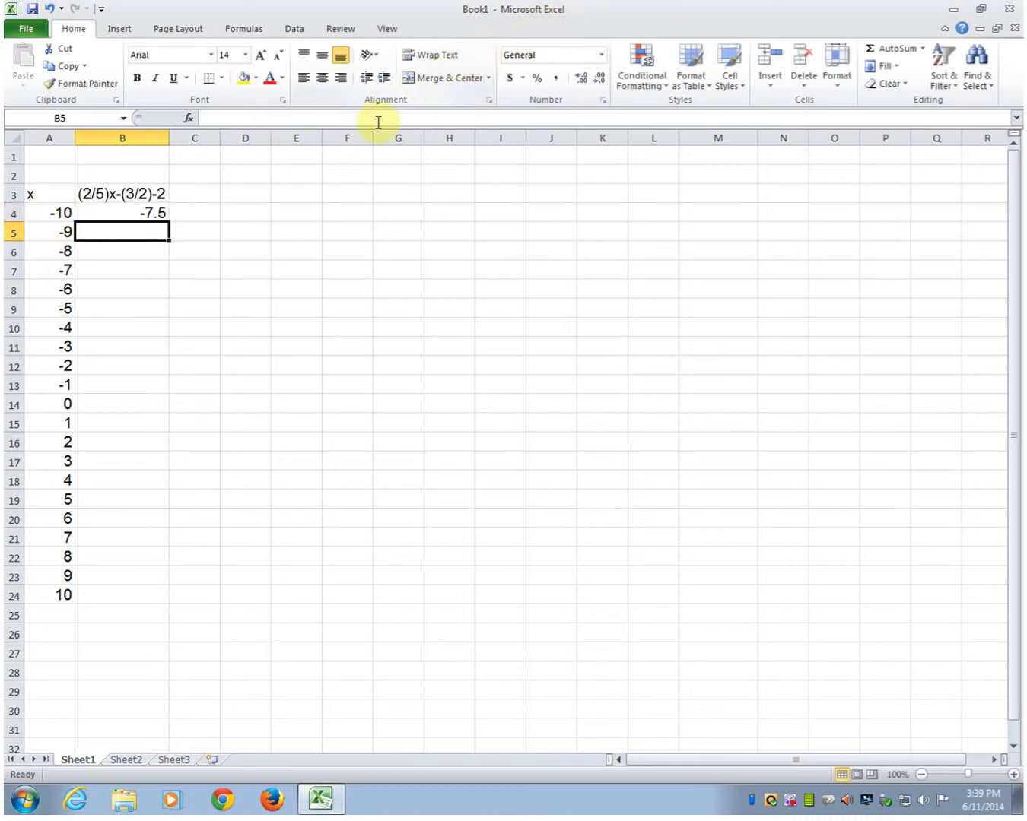
Step: Copy the B4 formula down through B24
click(115, 212)
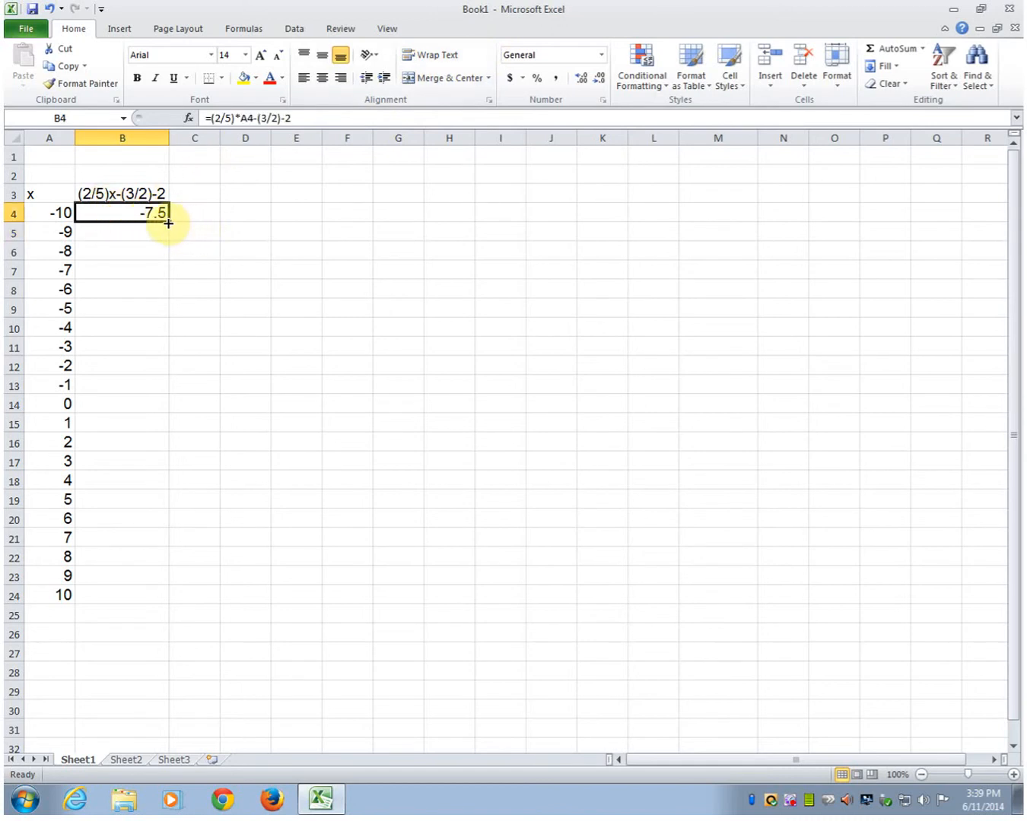
drag(168, 223, 126, 492)
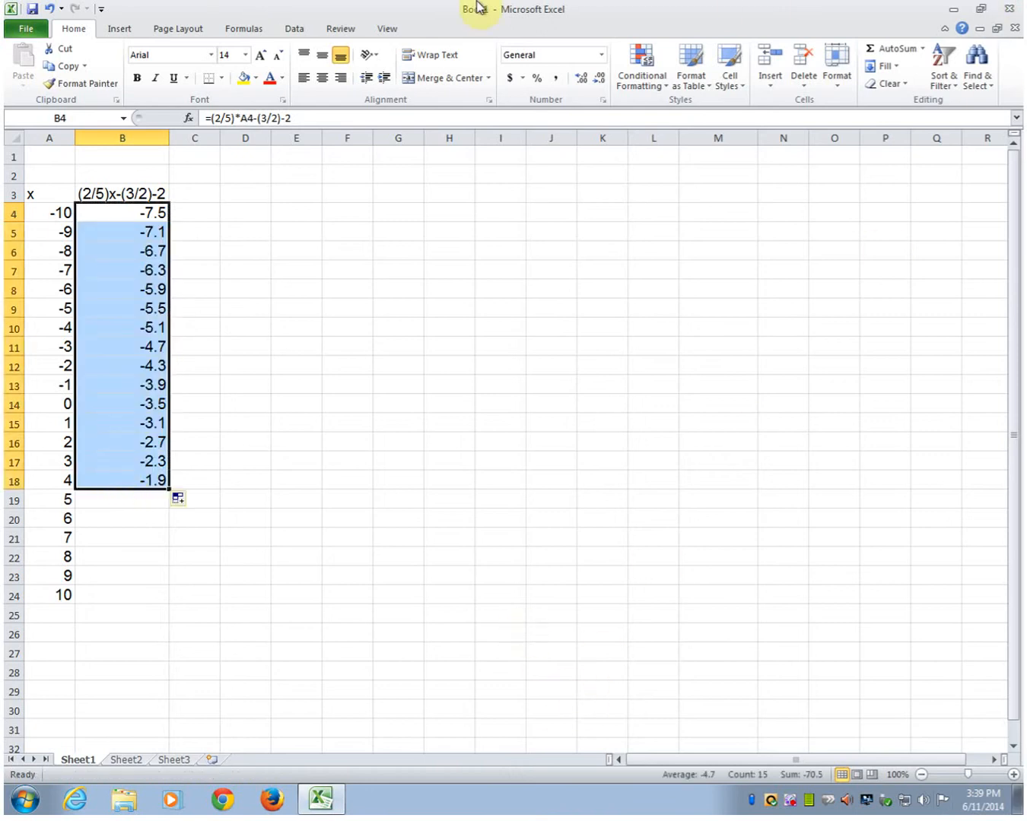
drag(170, 490, 172, 587)
click(190, 585)
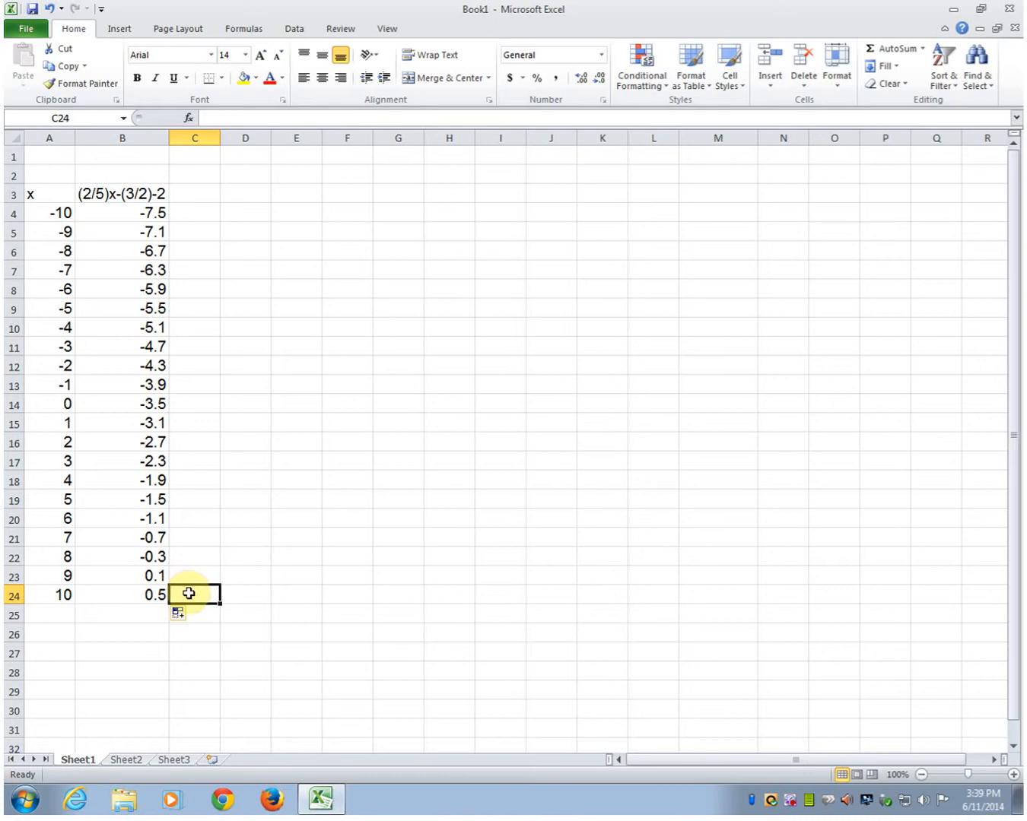
Step: Plot A4:B24 as a scatter chart with straight lines and move the chart next to the data
drag(45, 216, 126, 587)
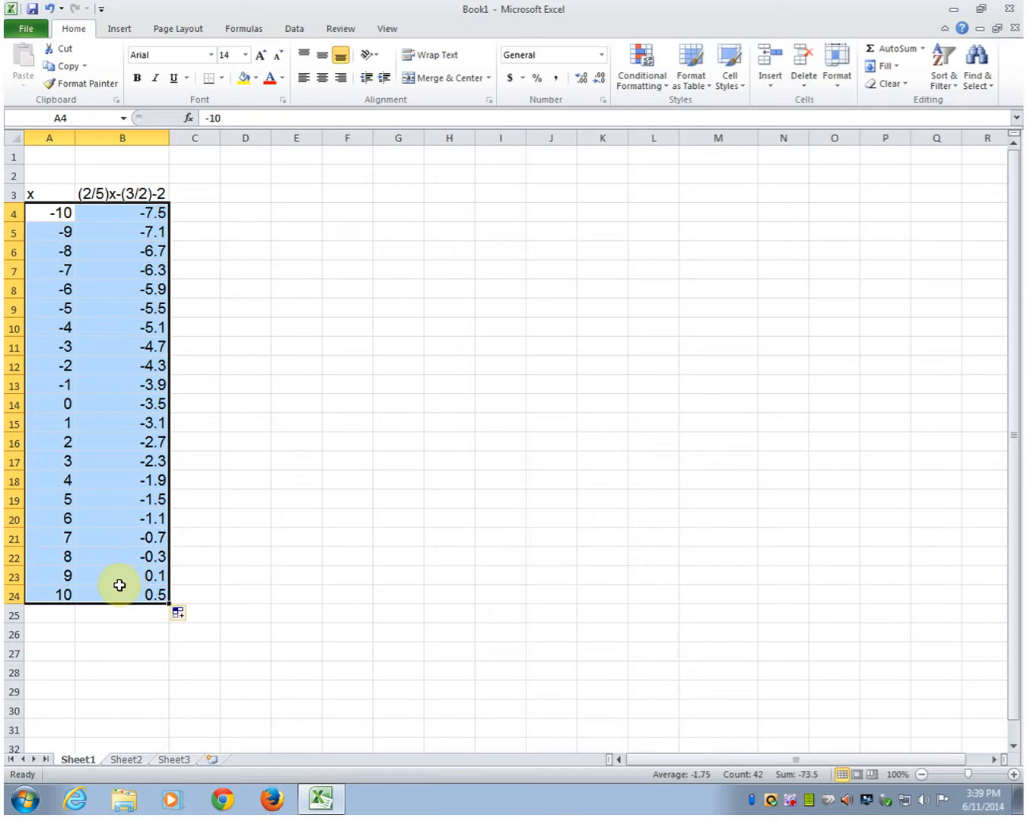
click(119, 29)
click(474, 76)
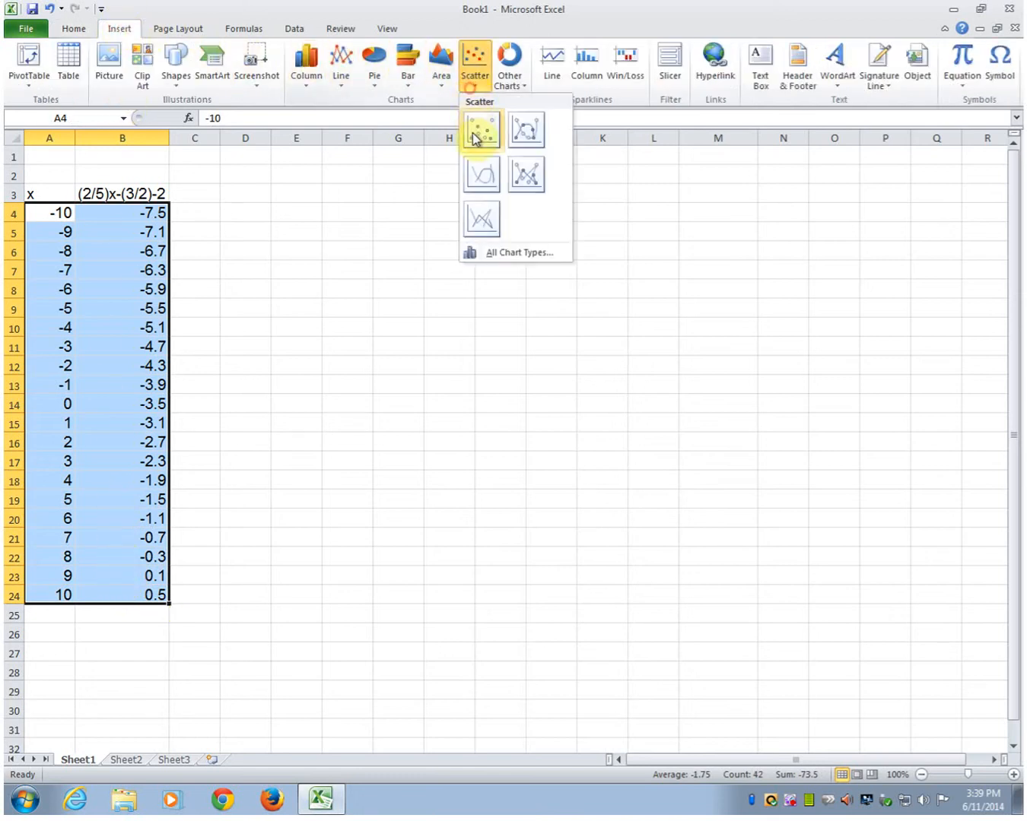
click(479, 175)
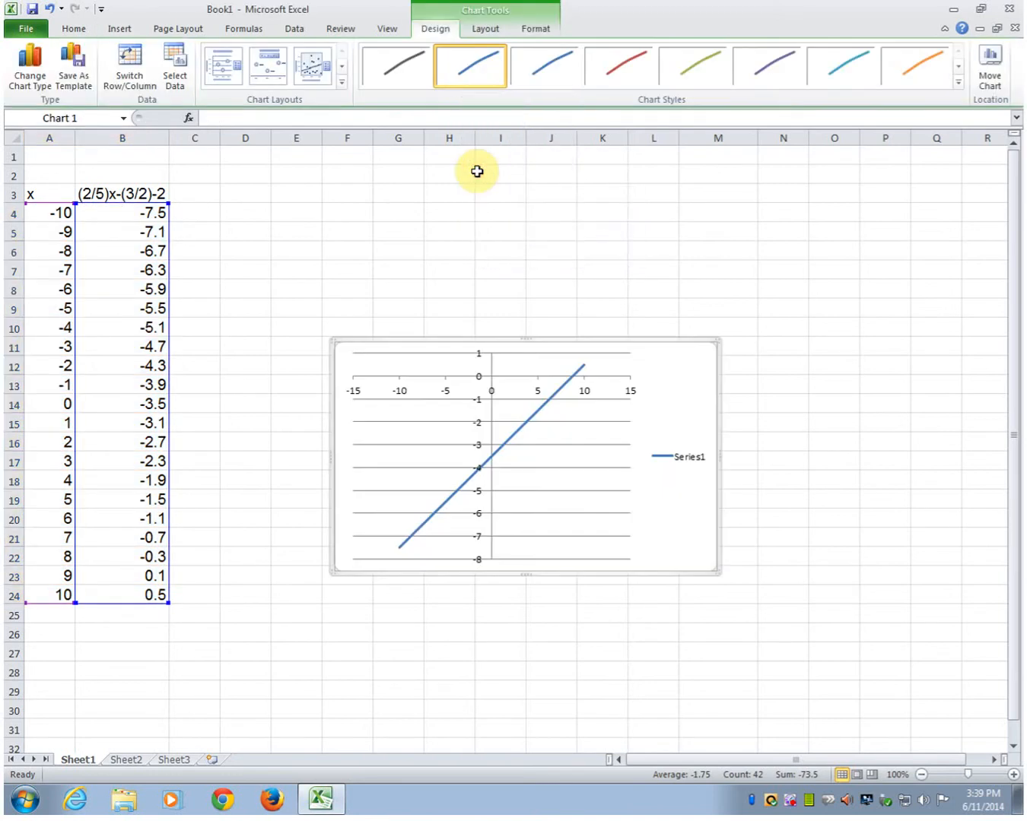
drag(699, 395, 547, 269)
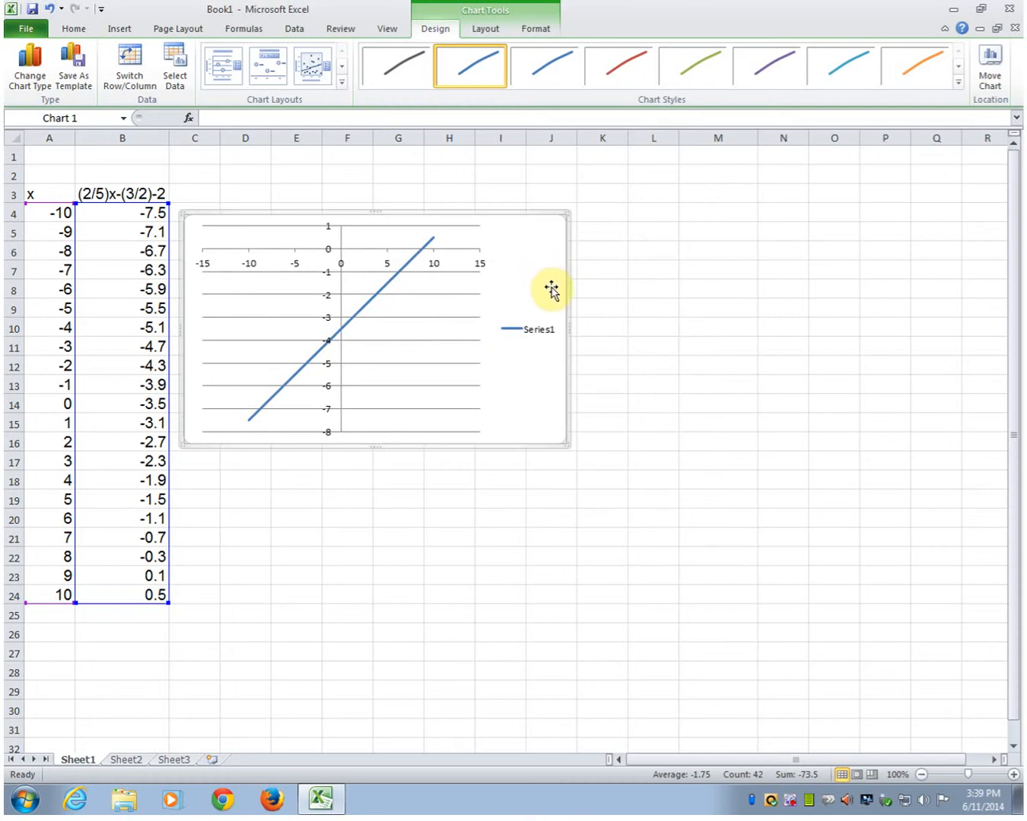
mouse_move(423, 250)
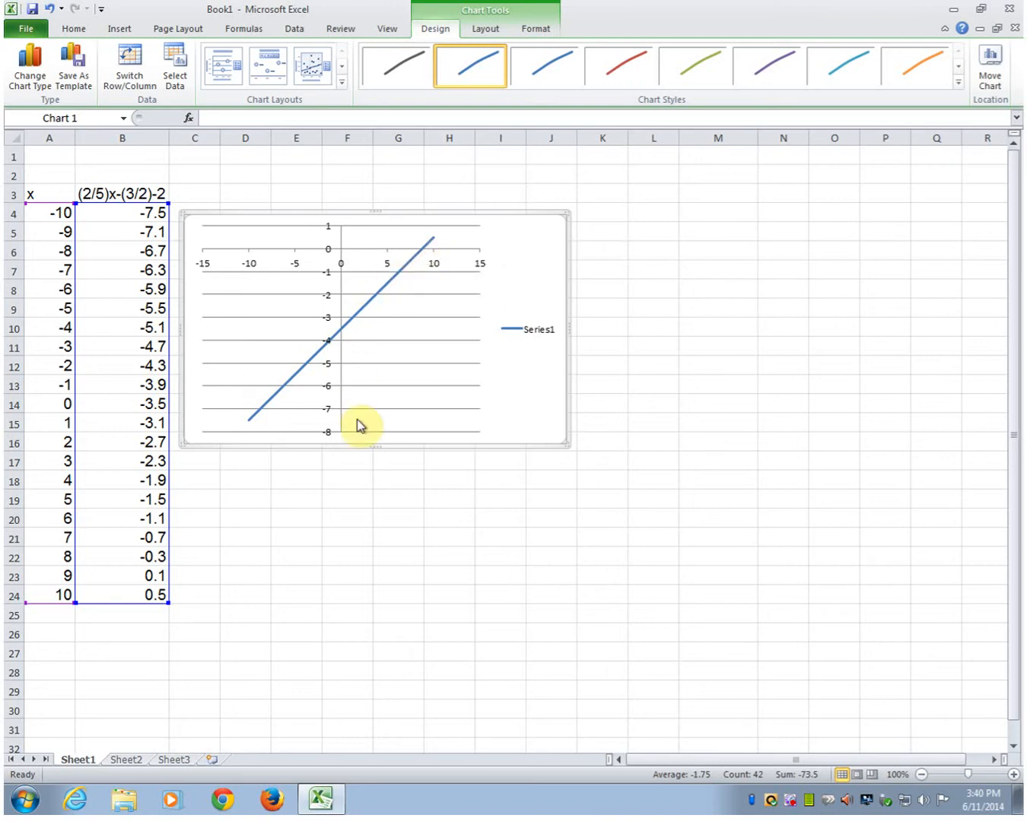
Step: Extend the formula from B24 down into B25
click(145, 560)
click(145, 577)
click(139, 562)
click(139, 579)
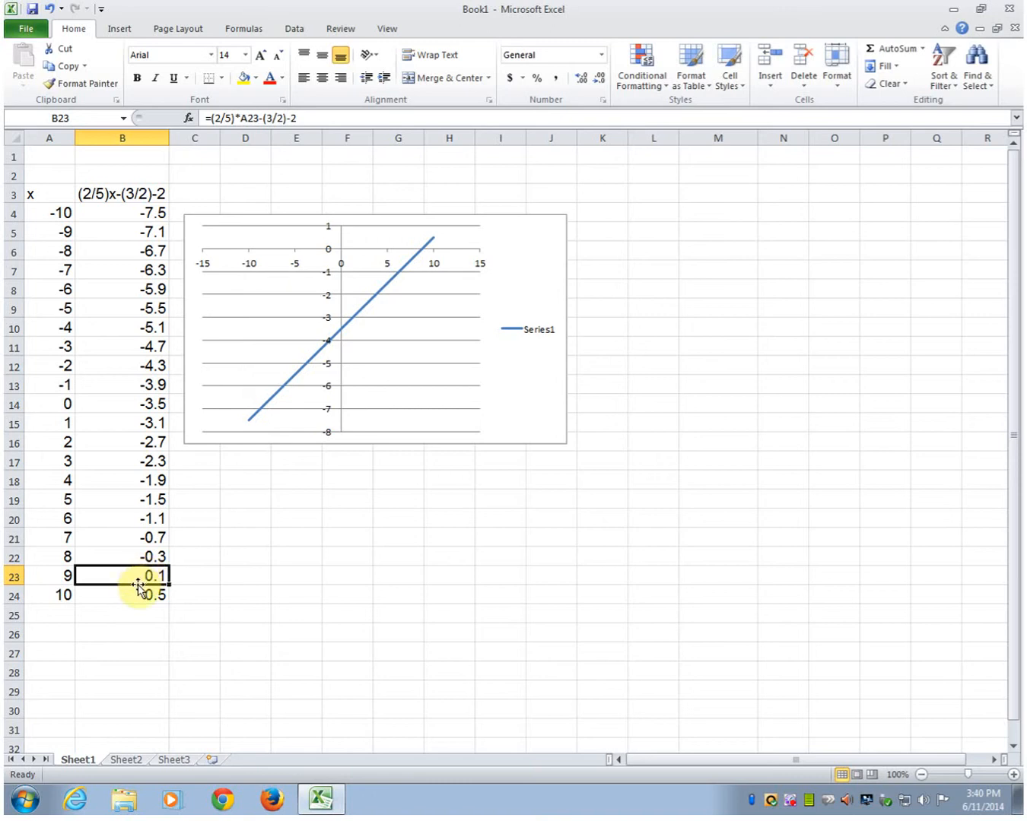
click(118, 598)
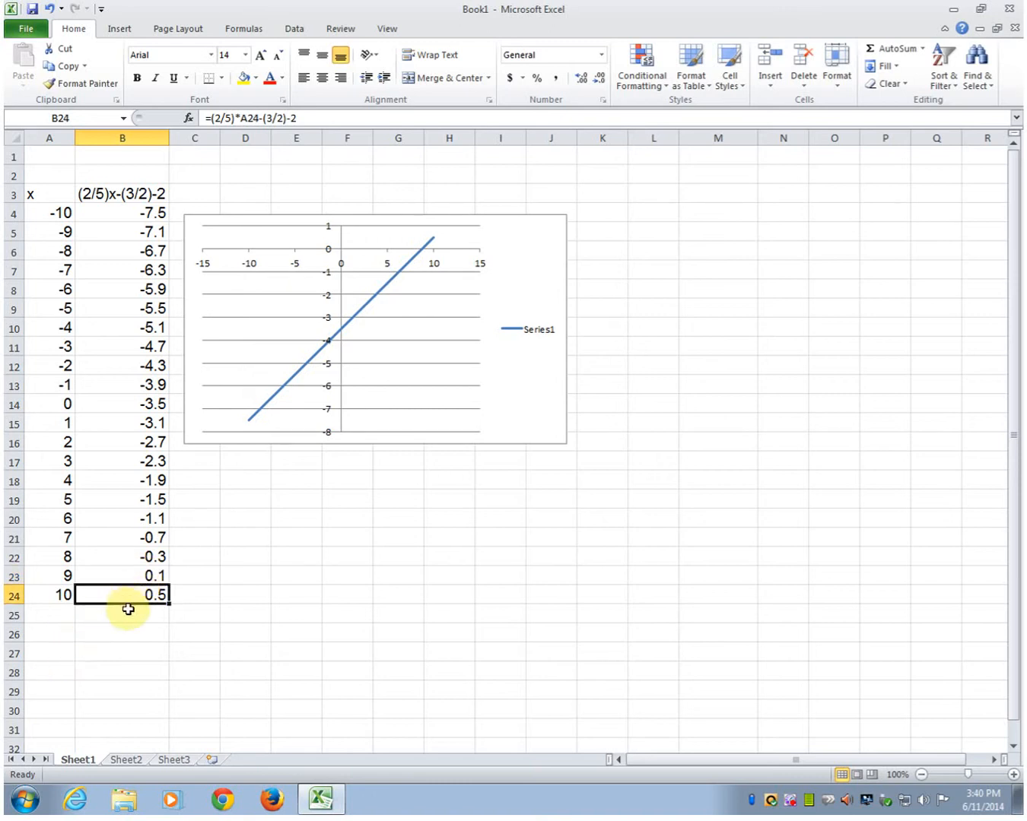
drag(168, 603, 167, 616)
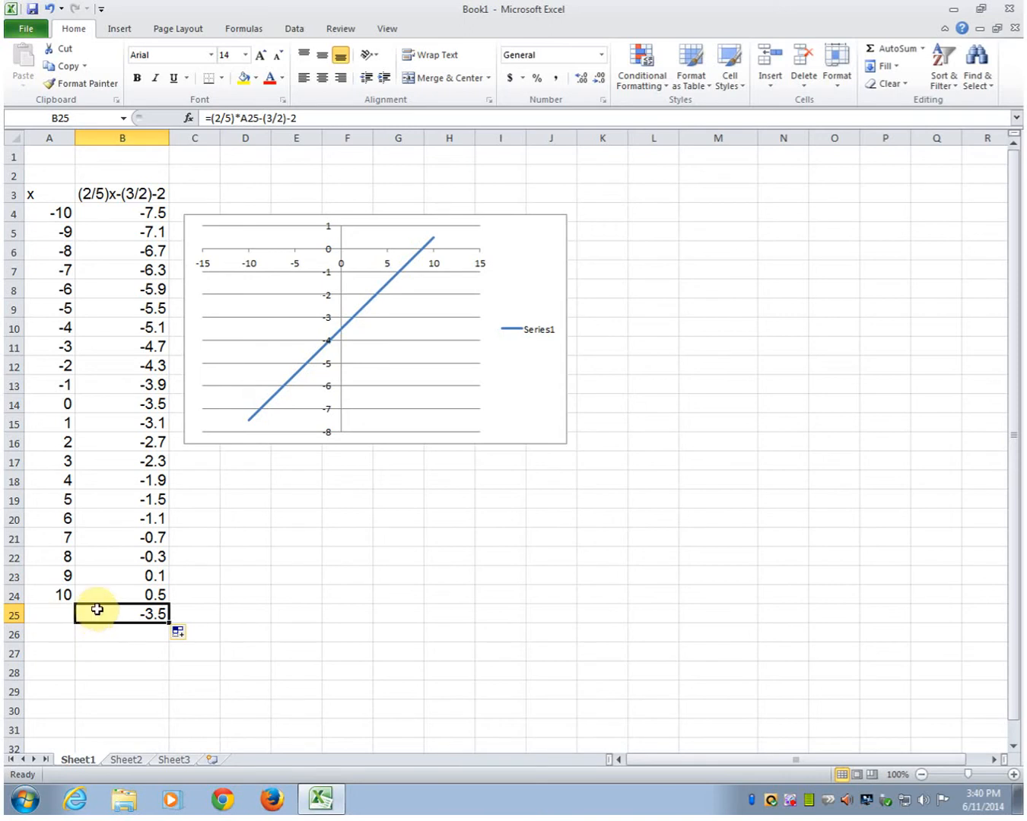
Step: Use Goal Seek to set cell B25 to value 0 by changing cell A25
click(296, 30)
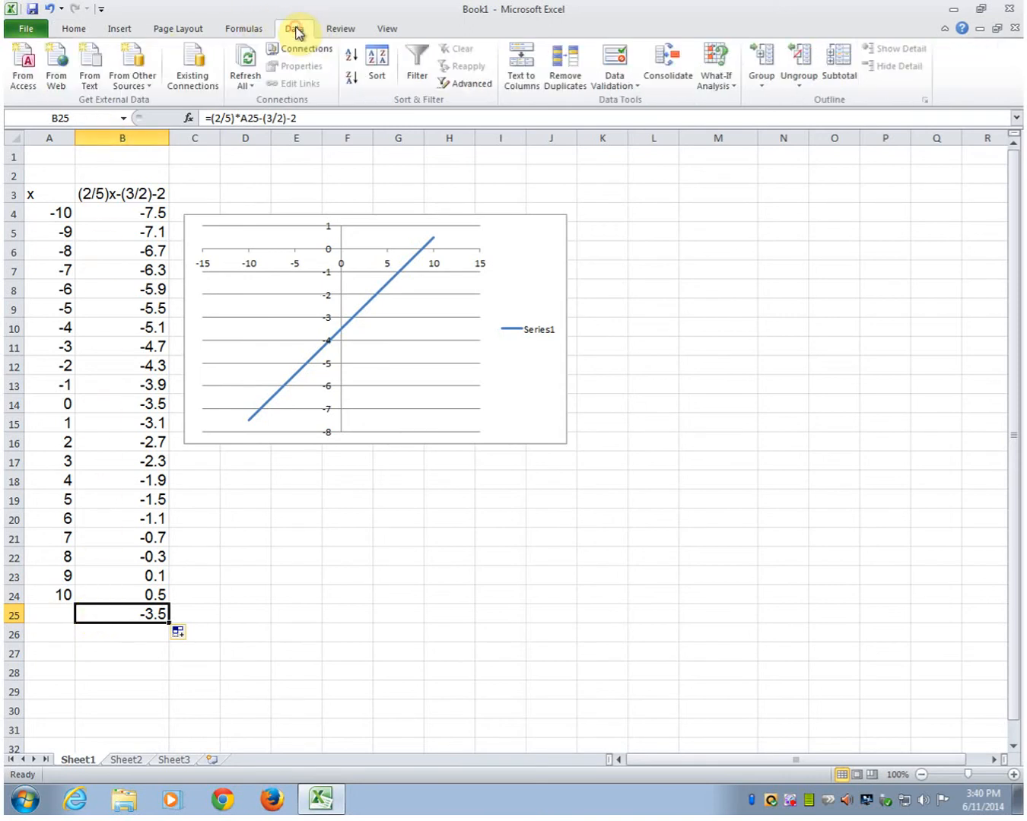
click(708, 85)
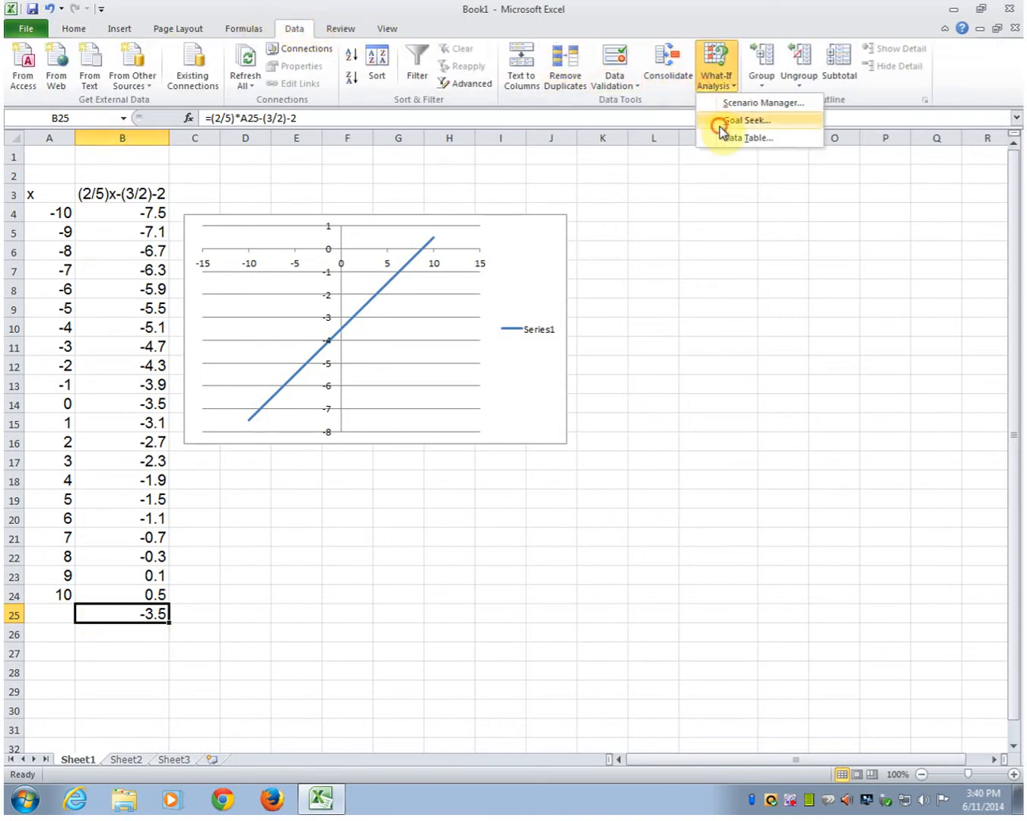
click(719, 123)
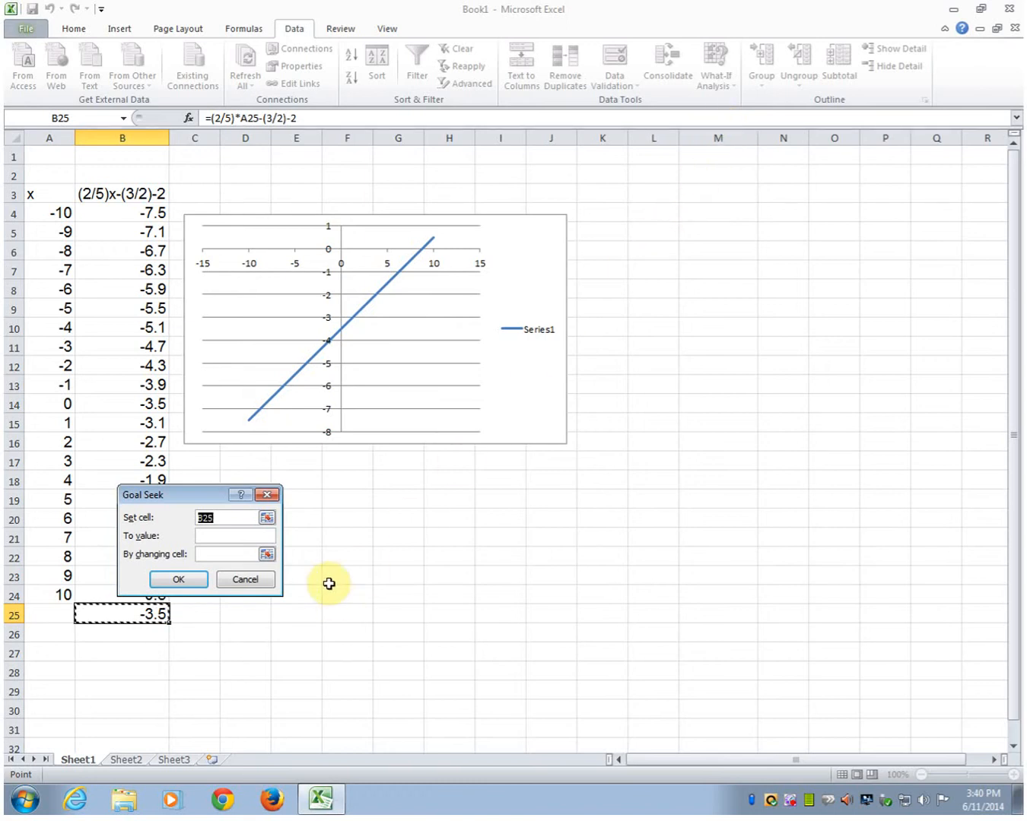
drag(191, 503, 247, 481)
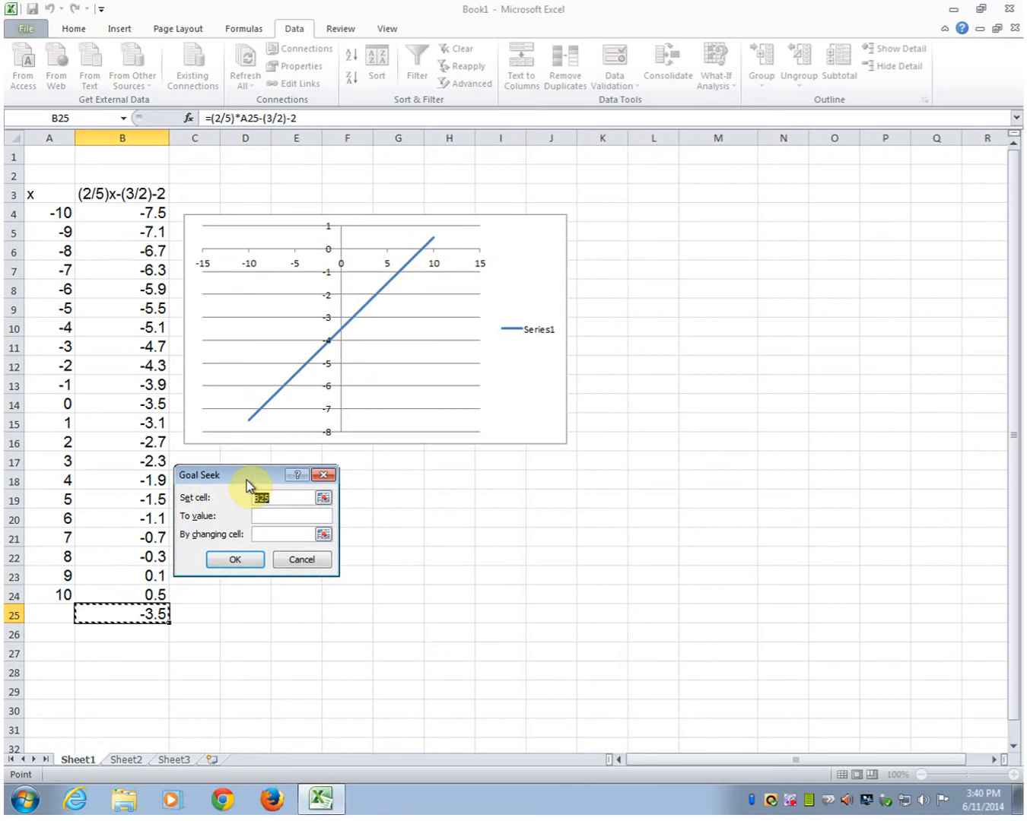
click(267, 516)
text(0)
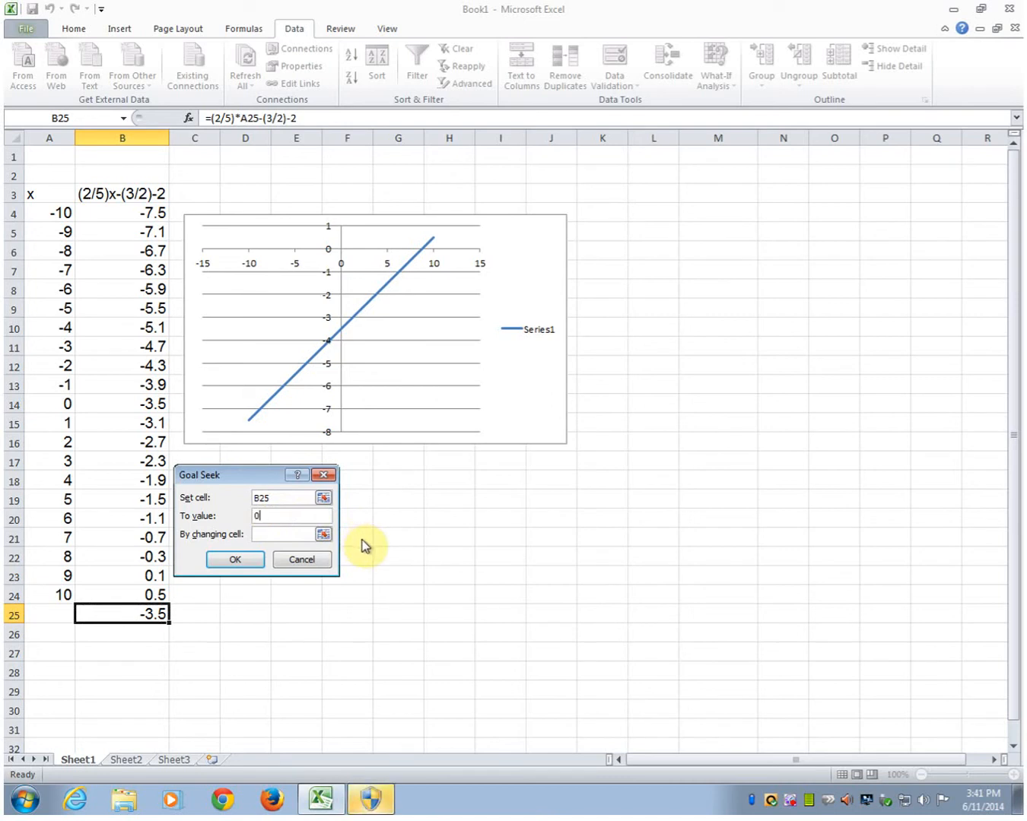
click(272, 537)
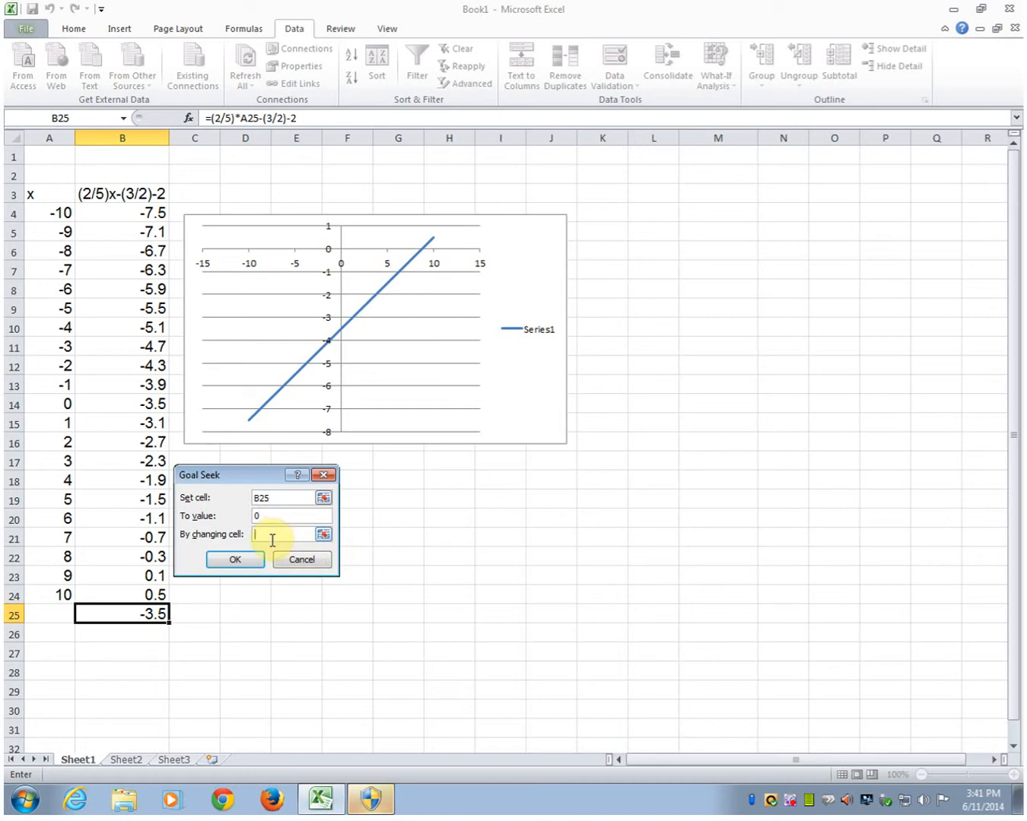
click(61, 613)
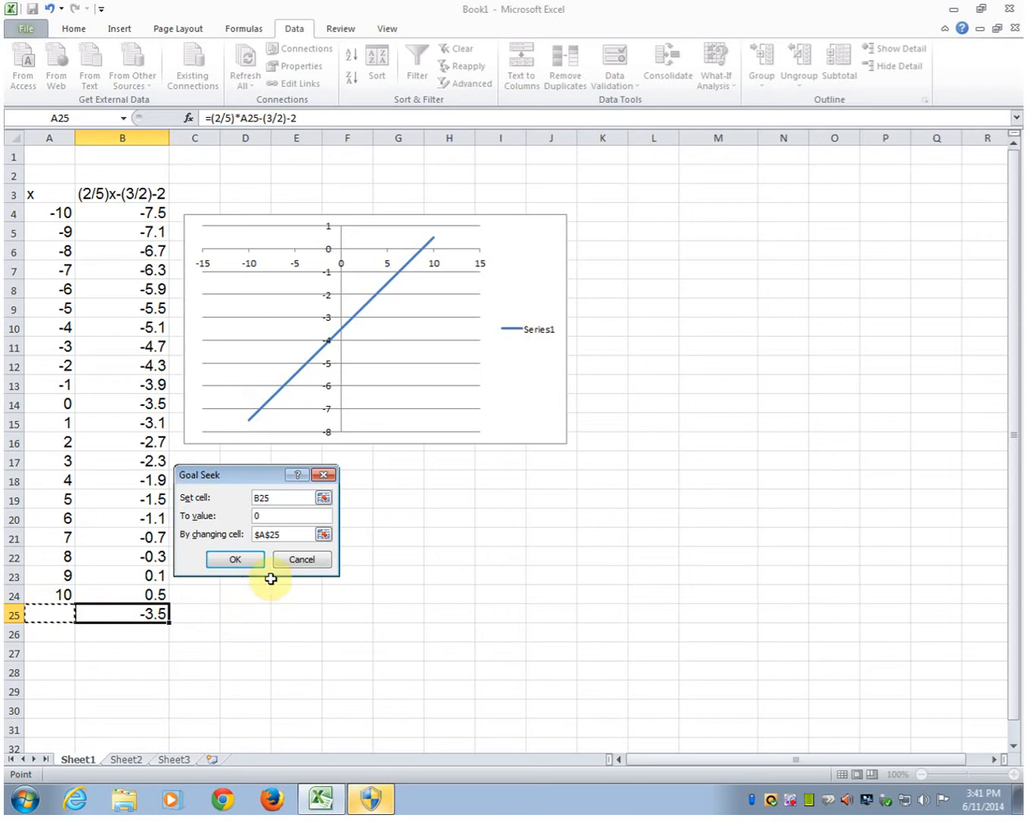
click(230, 559)
click(230, 558)
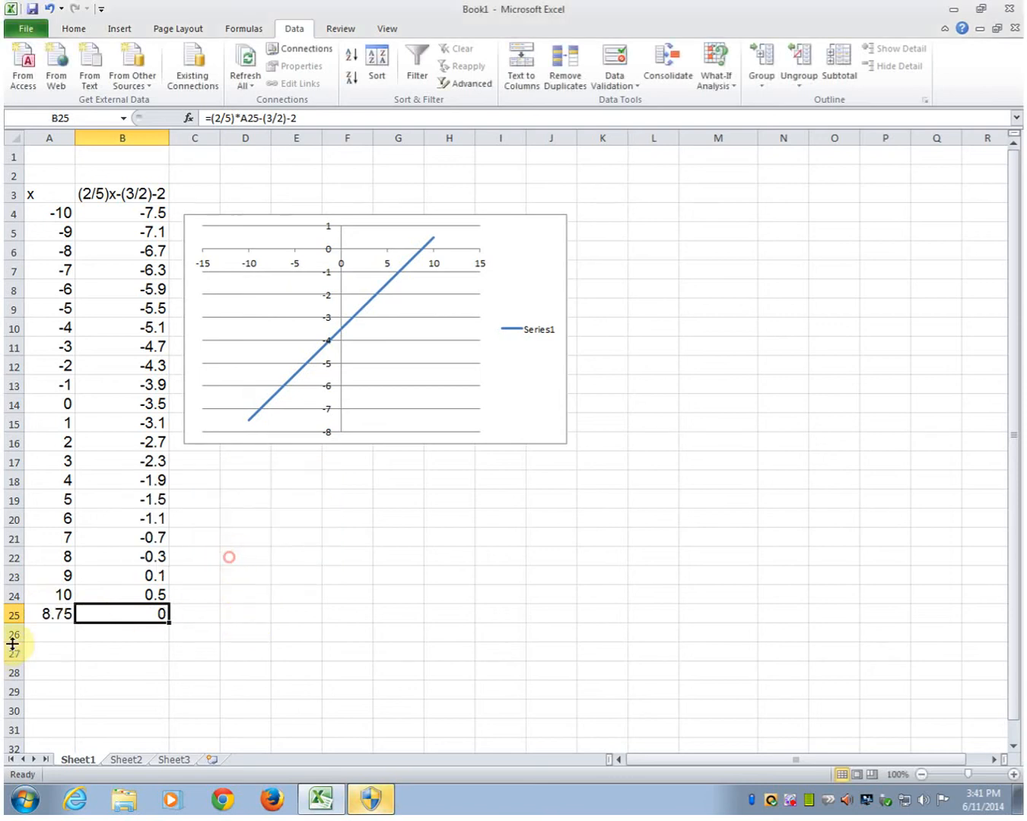
click(35, 613)
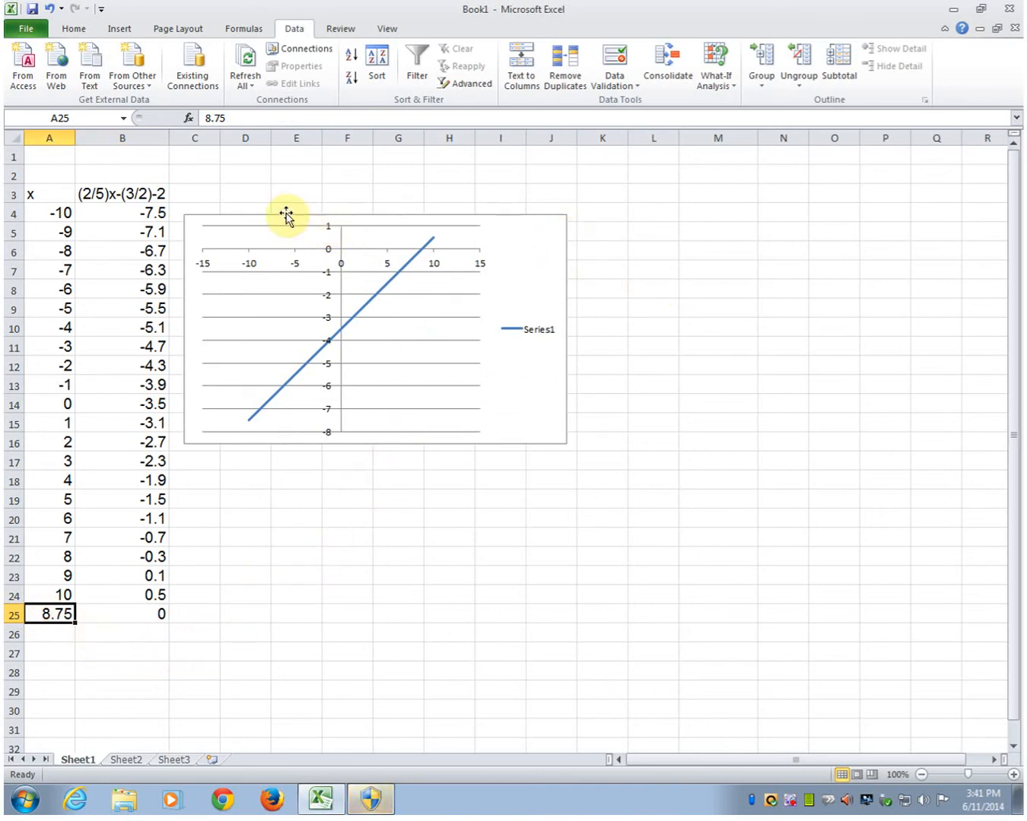
click(166, 175)
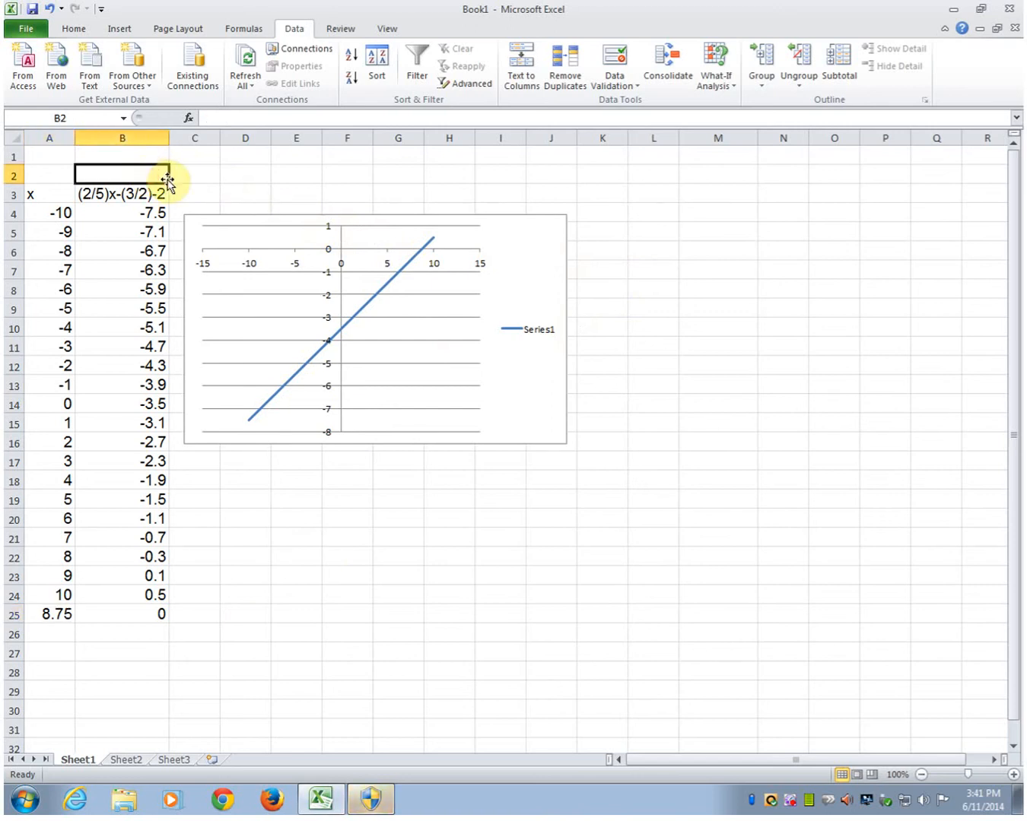
Step: Add the headings Practice #1 in B2 and Practice #2 in M2
text(Practice)
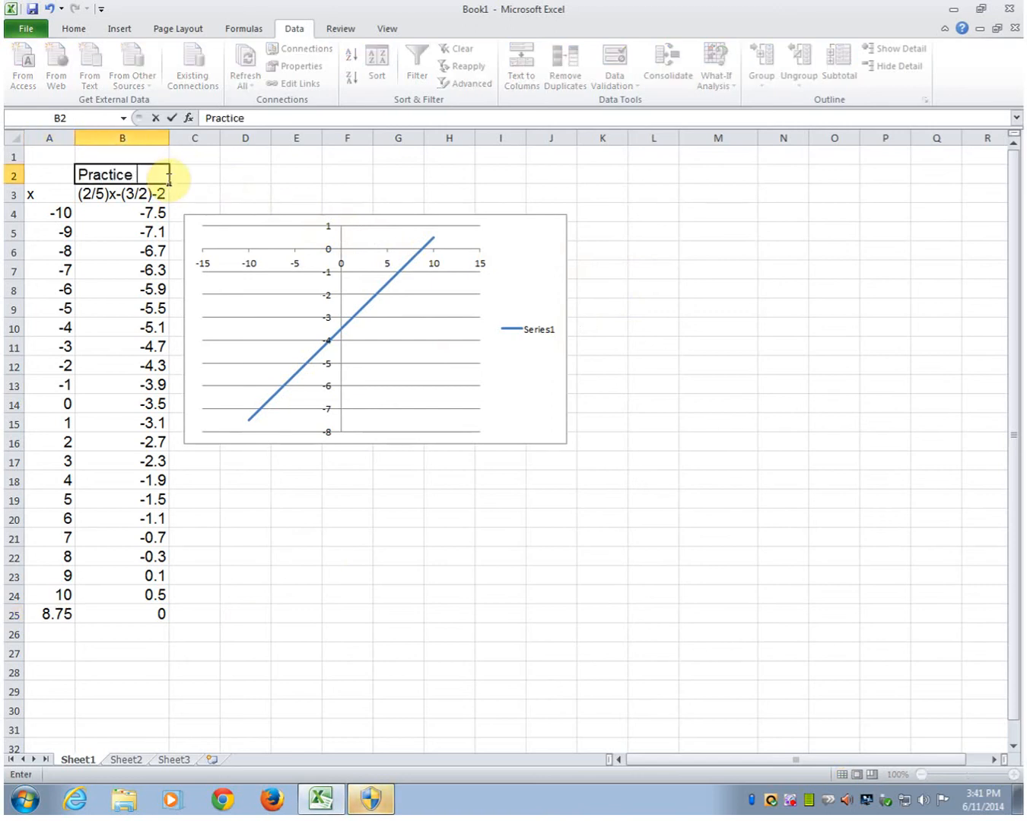
text( #1)
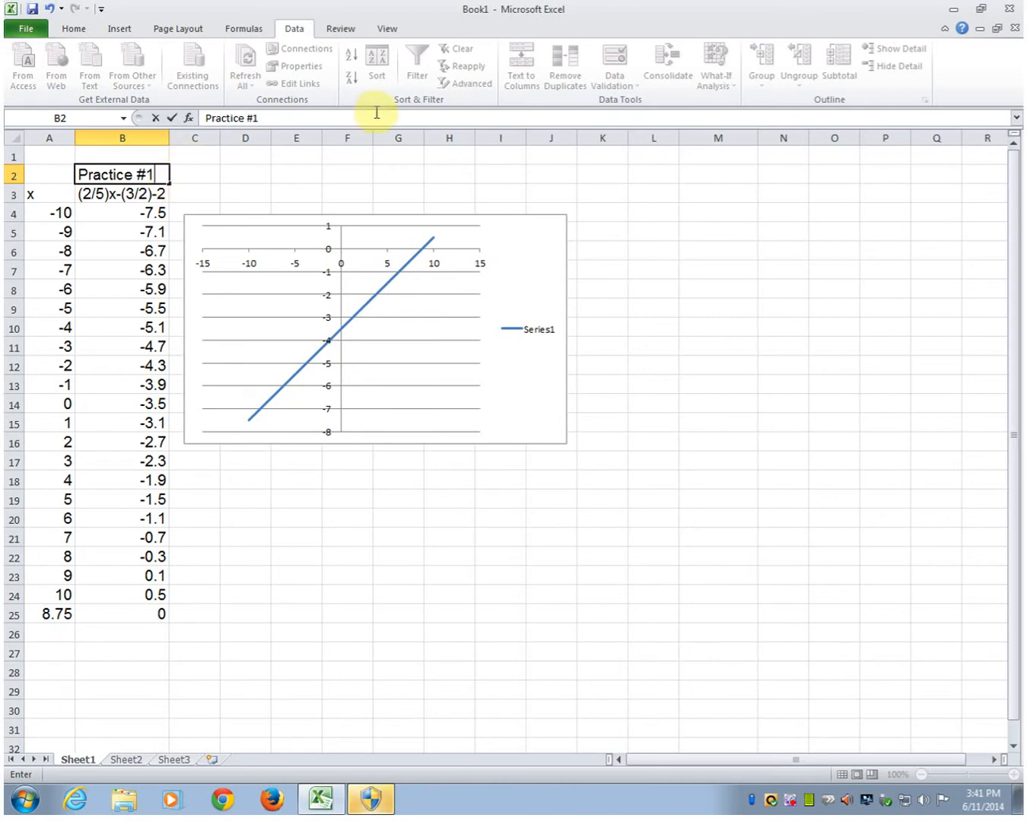
click(694, 192)
click(705, 174)
text(Prac)
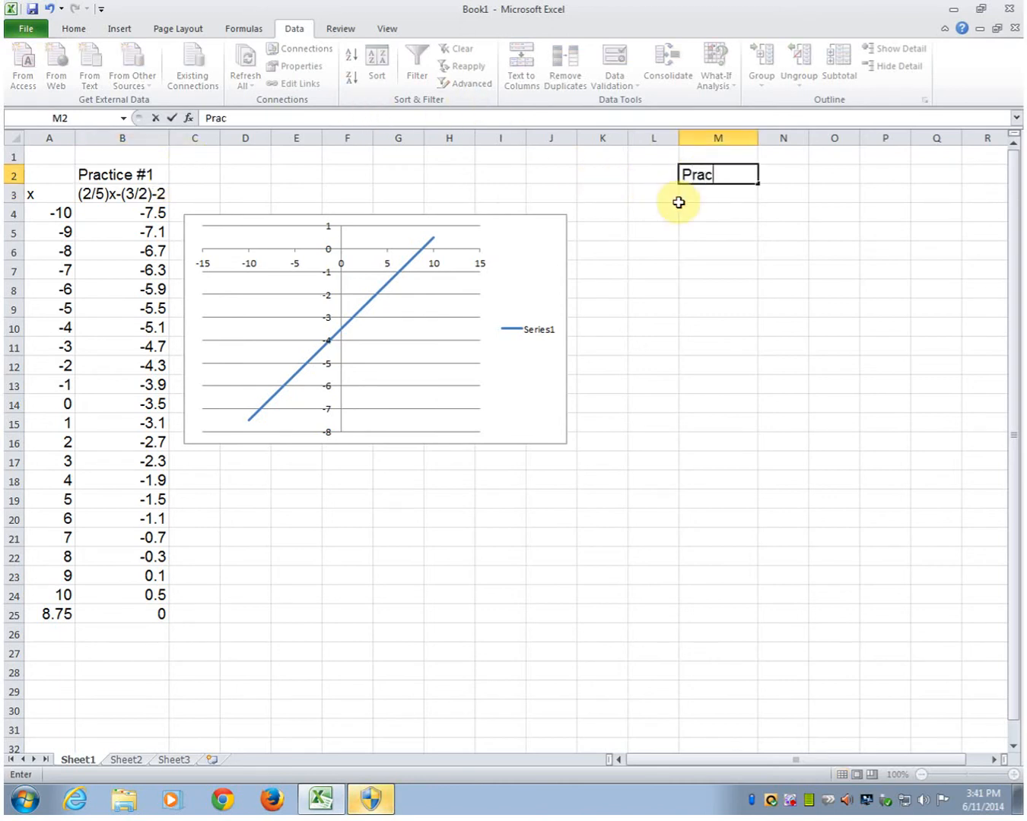
text(tice #2)
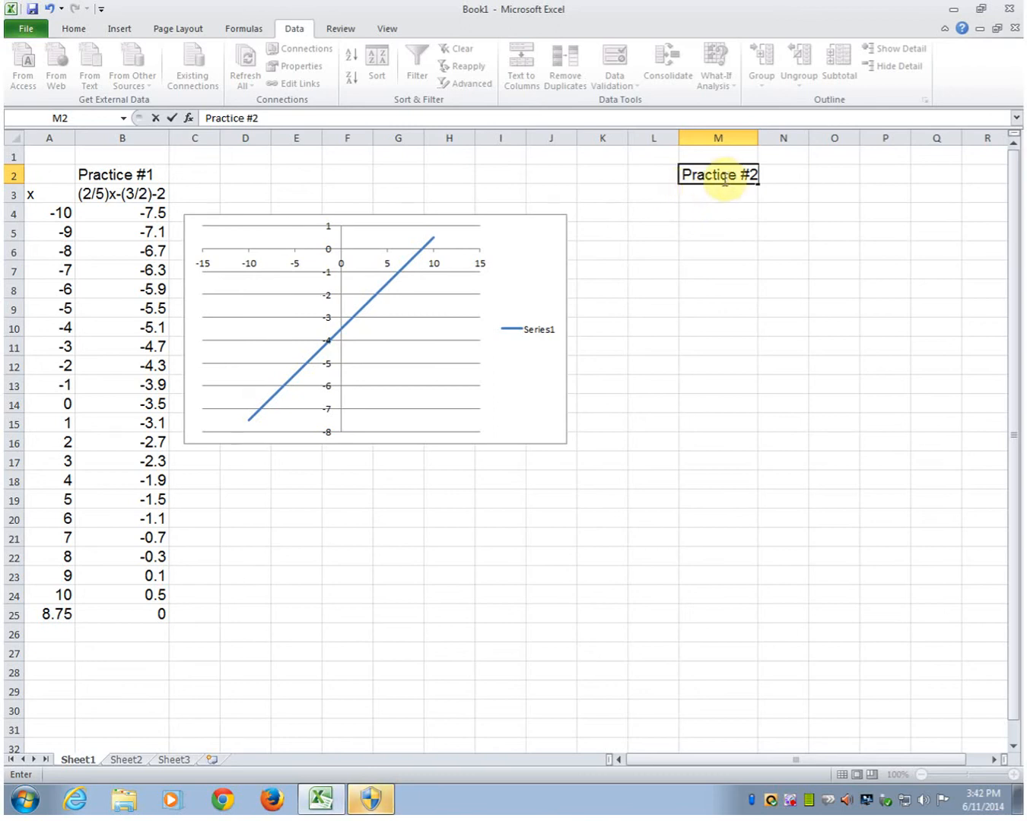
Step: Label L3 as x and M3 as 8x^2+4x-63
click(661, 198)
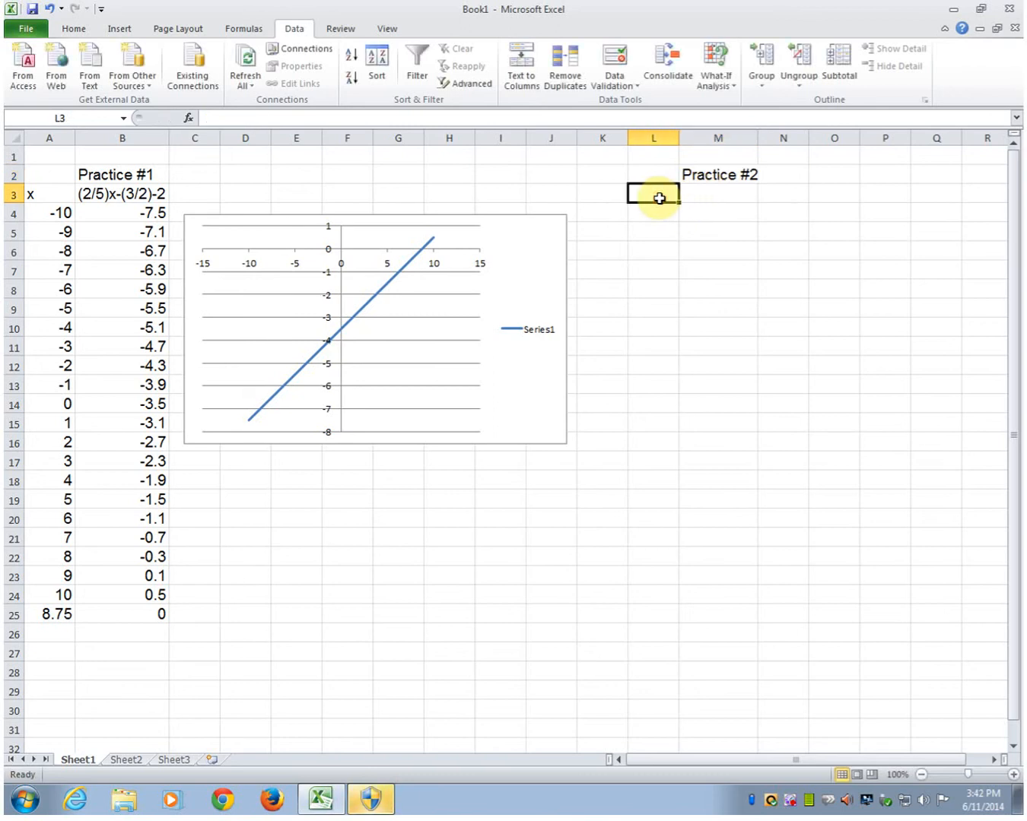
text(x)
key(Tab)
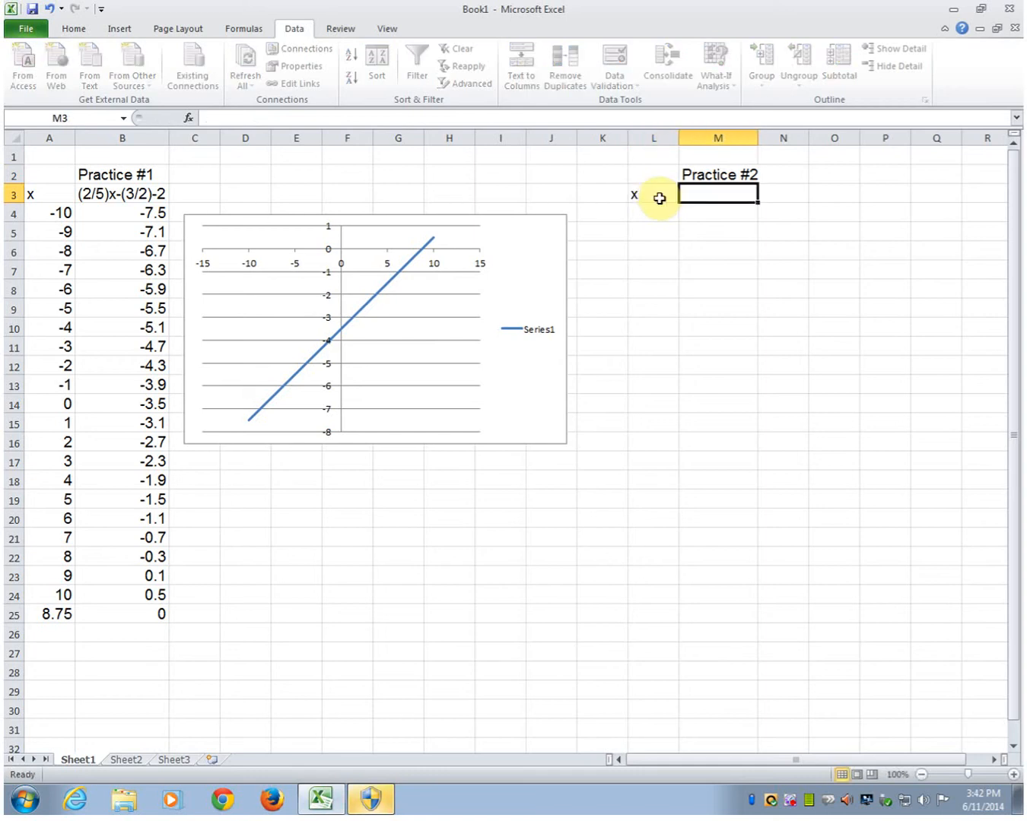
text(4x^2)
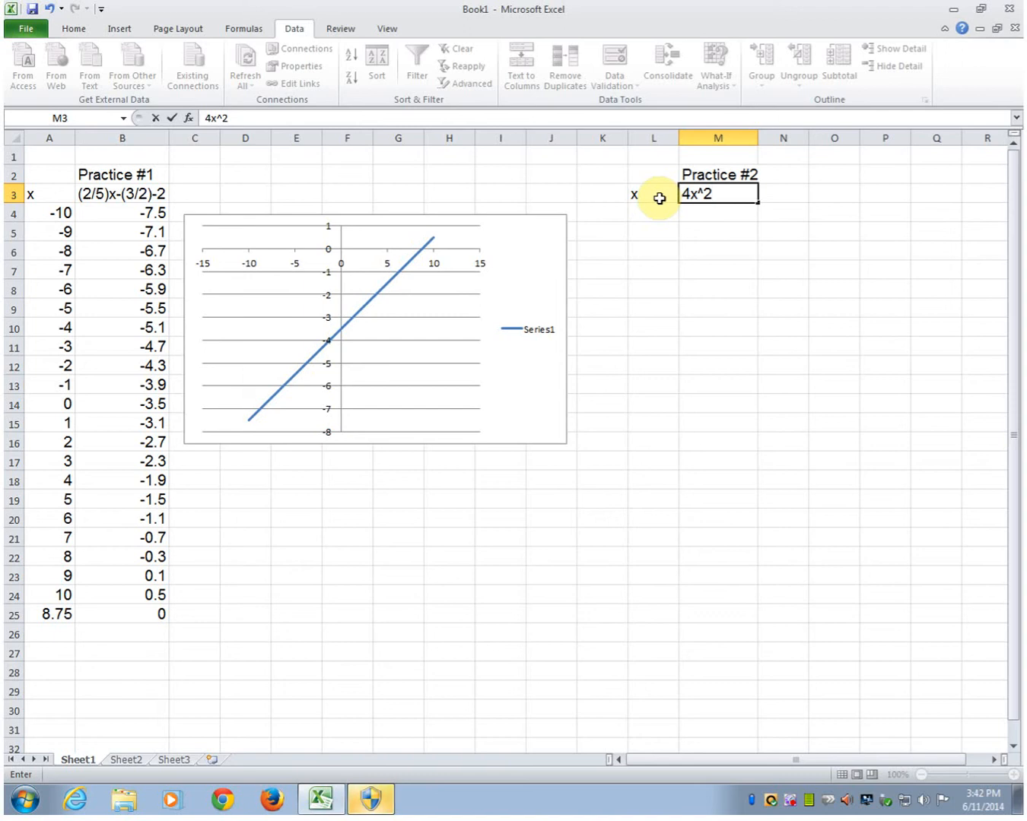
key(BackSpace)
key(BackSpace)
key(BackSpace)
key(BackSpace)
text(8x^2)
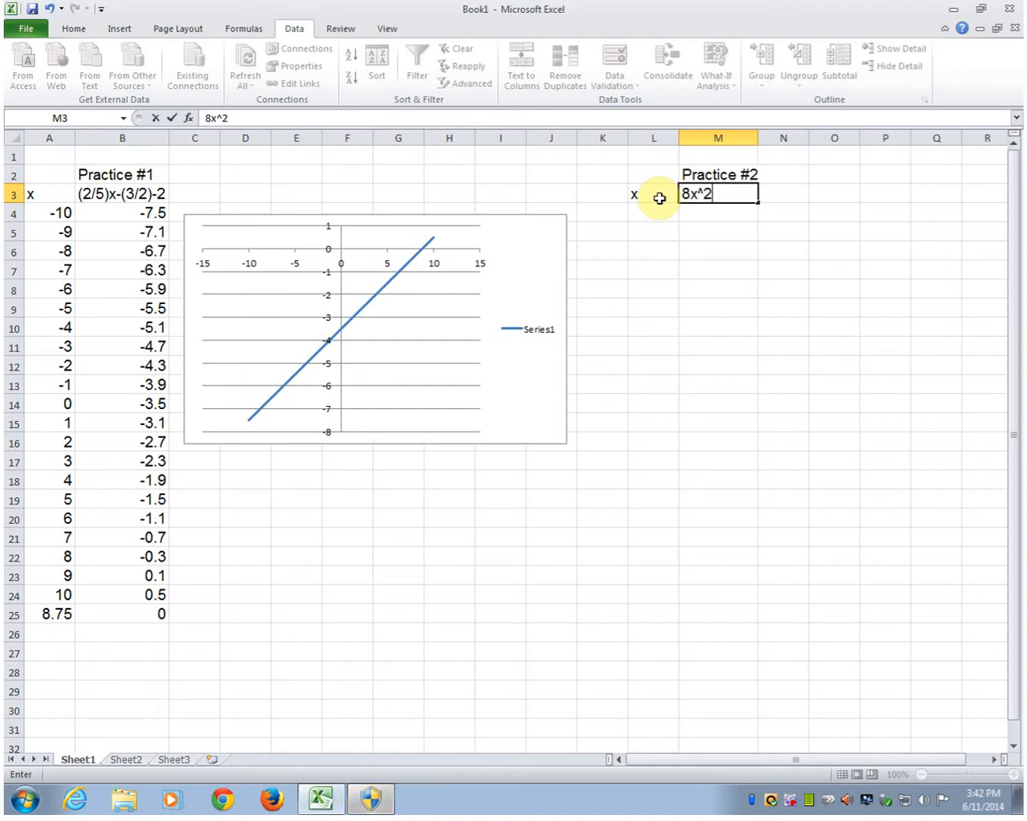
text(+4x-63)
Step: Enter -5 and -4 in L4:L5 and fill the x series down to 5 in L14
click(658, 200)
text(-5)
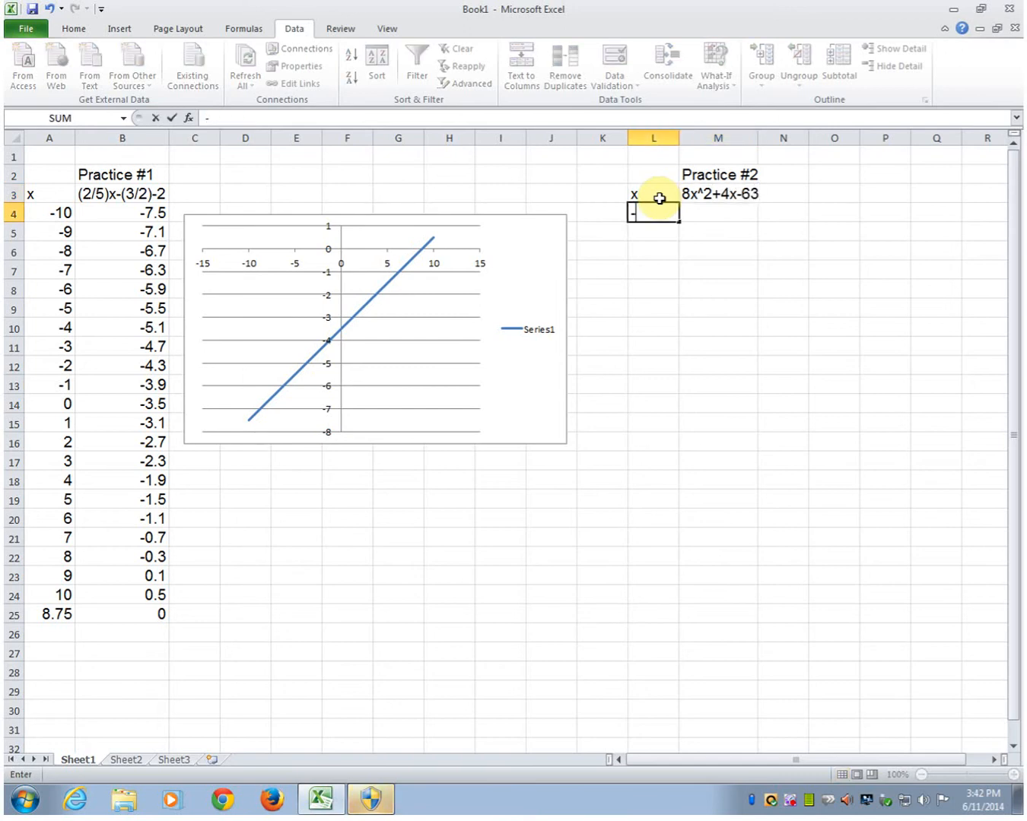
key(Return)
text(-4)
key(Return)
key(Up)
key(Up)
key(shift+Down)
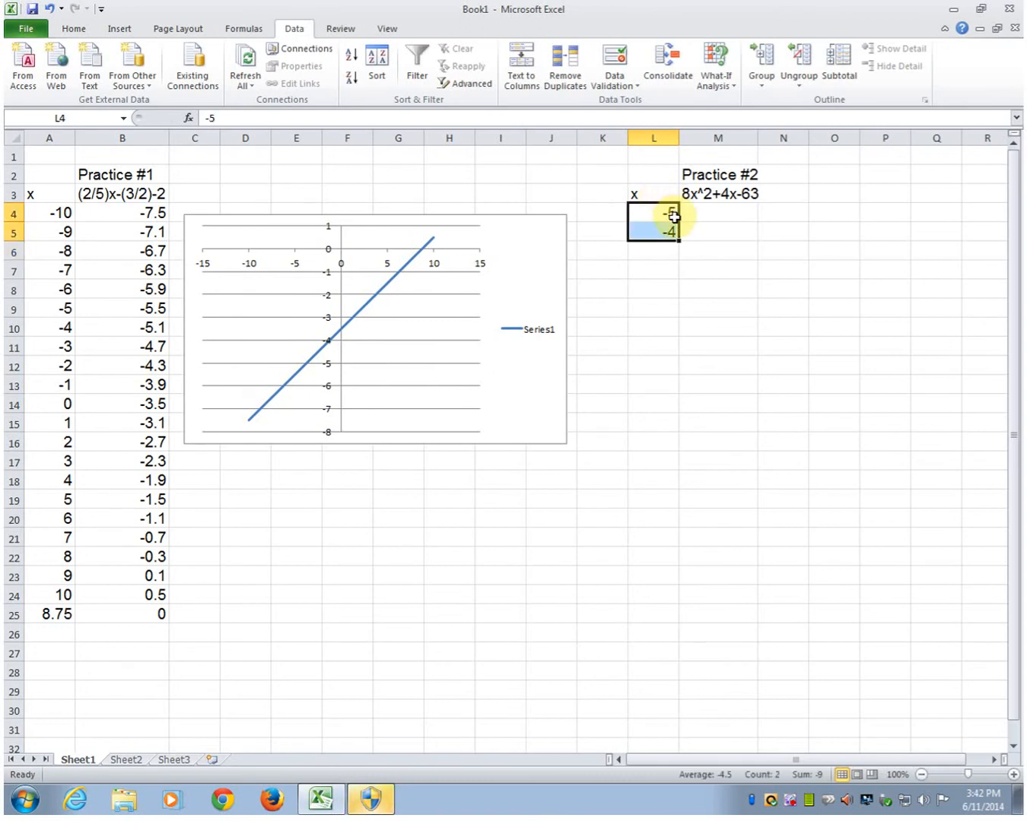
drag(676, 242, 669, 407)
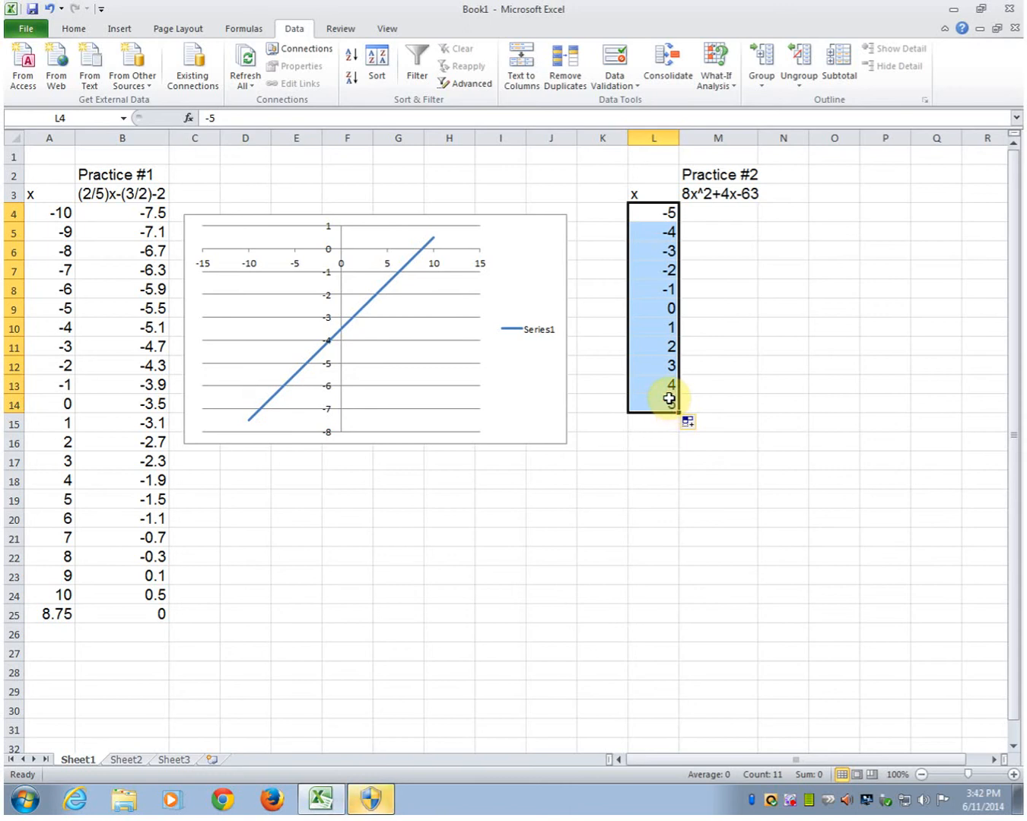
Step: Enter the formula =8*L4^2+4*L4-63 in M4
click(706, 225)
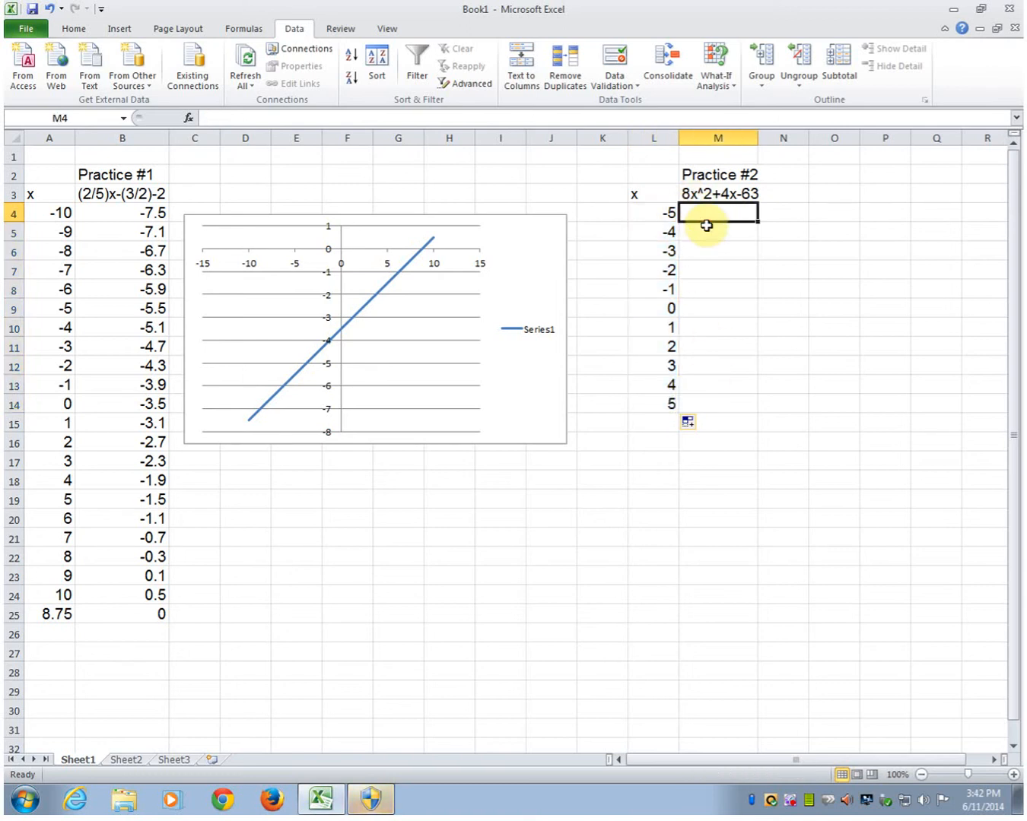
text(=8)
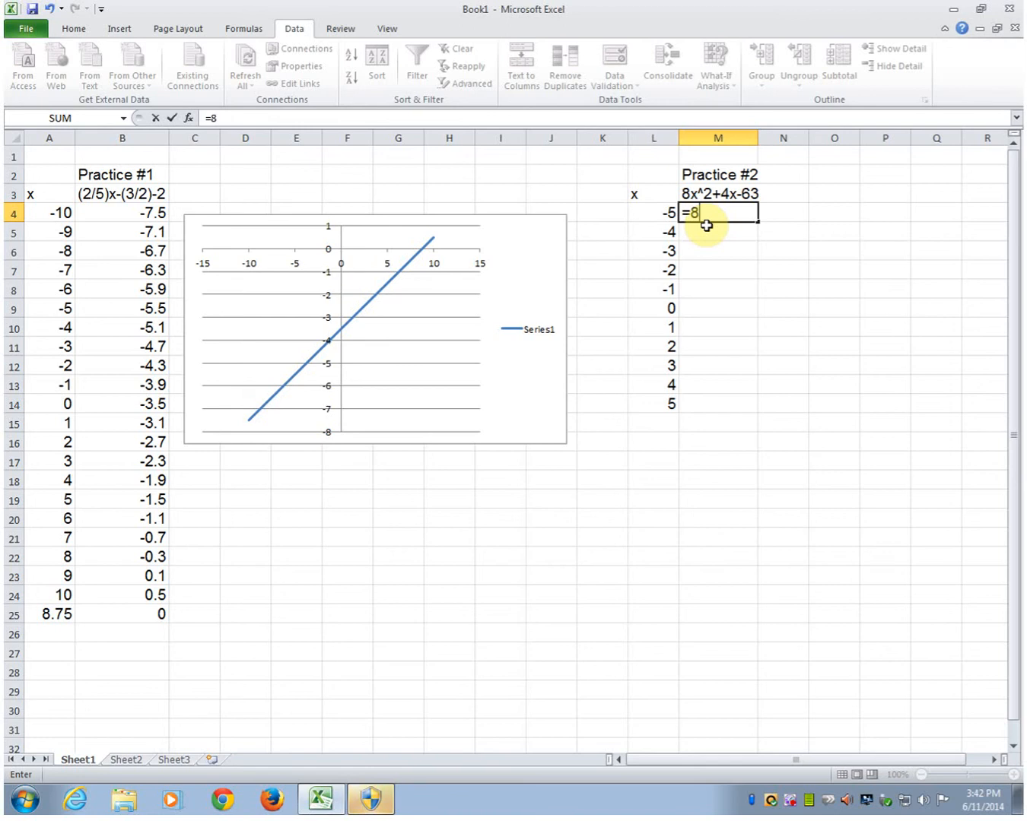
text(*L)
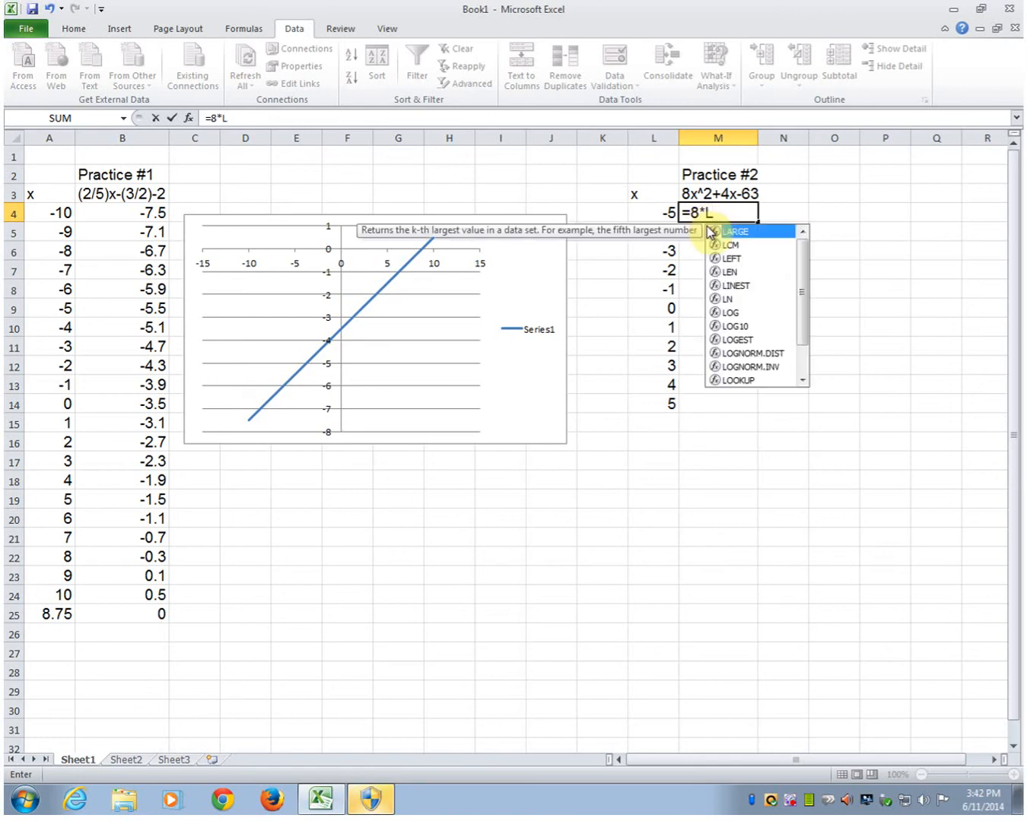
text(4)
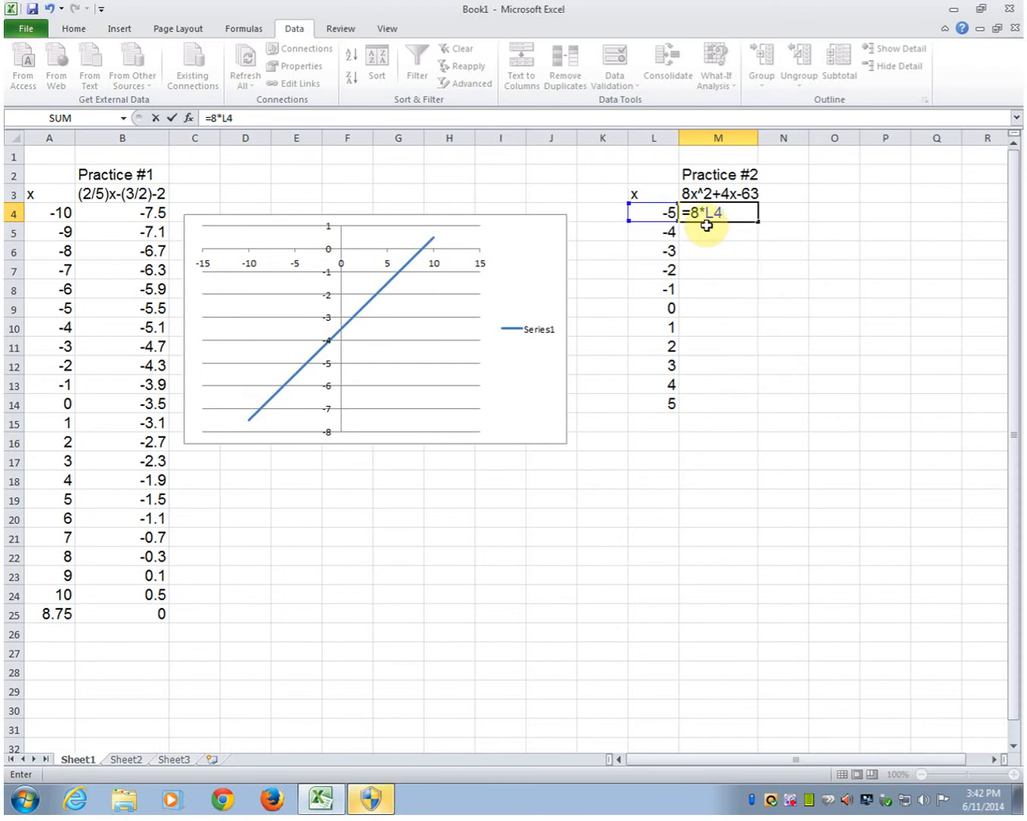
text(^2+4*L4-)
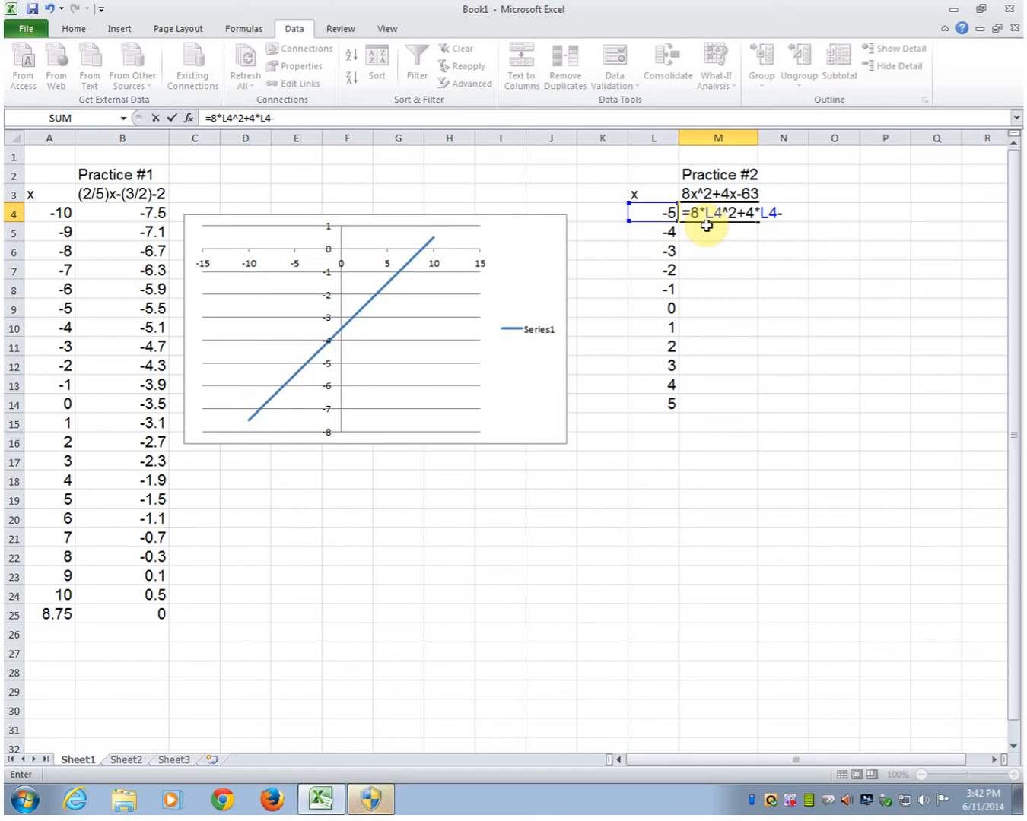
text(63)
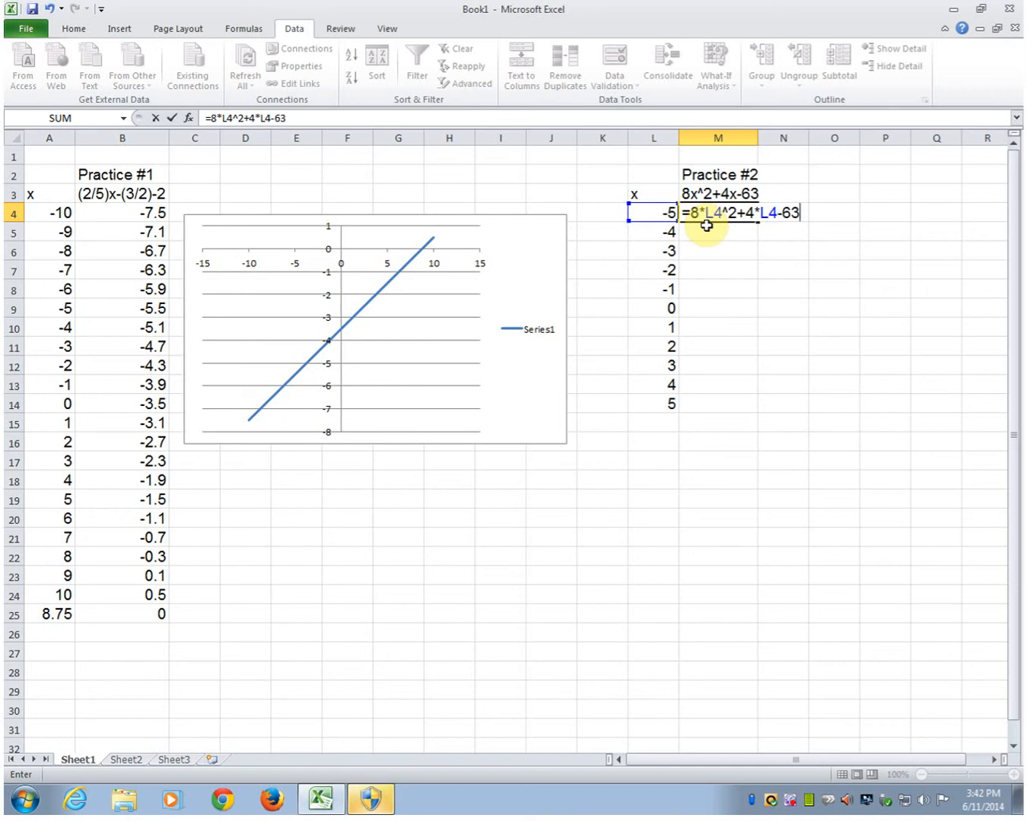
key(Return)
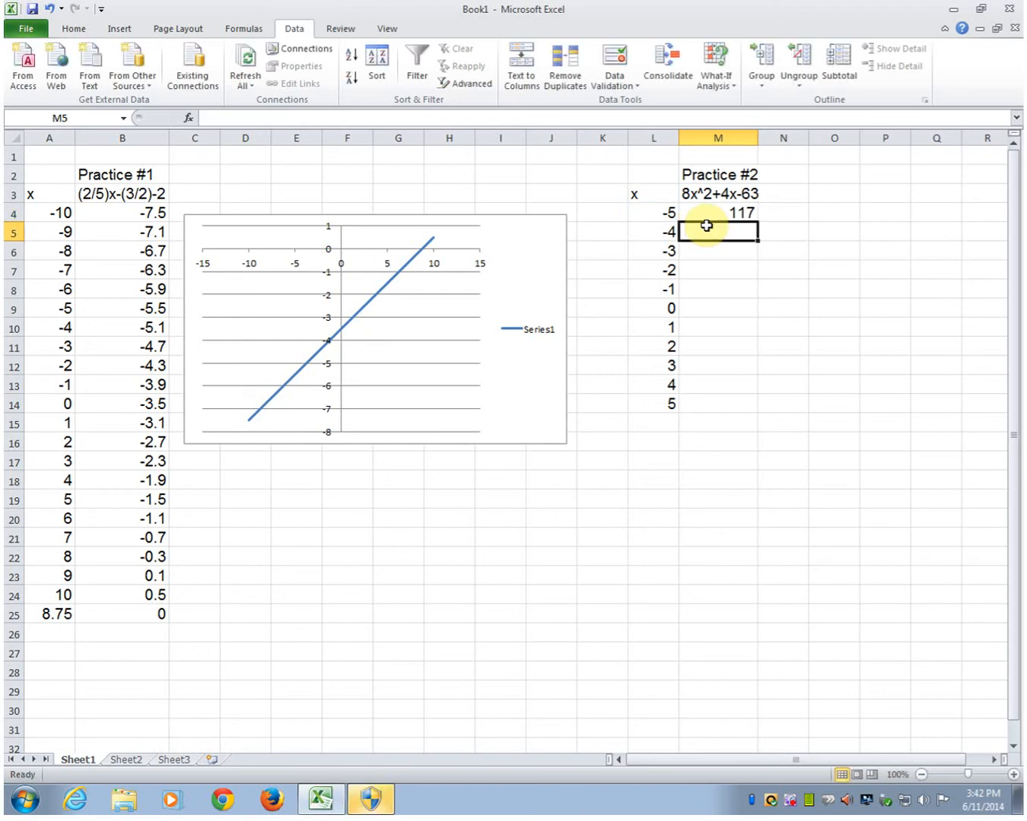
Step: Copy the M4 formula down through M14
key(Up)
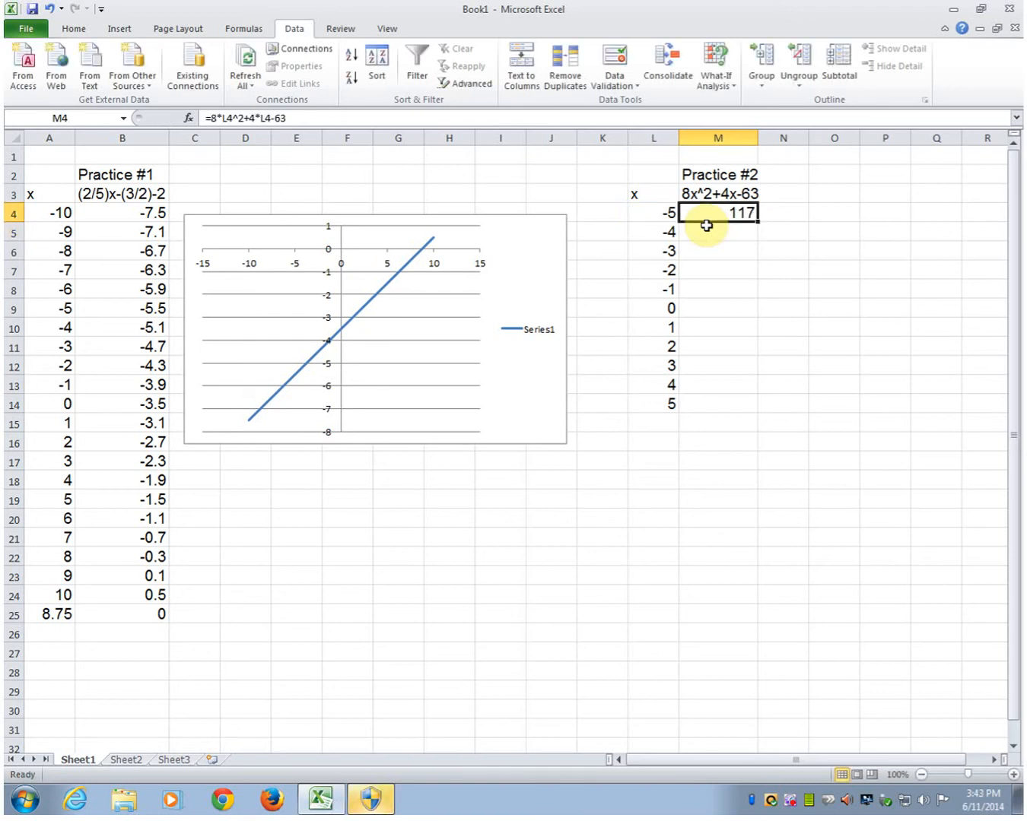
drag(757, 223, 739, 406)
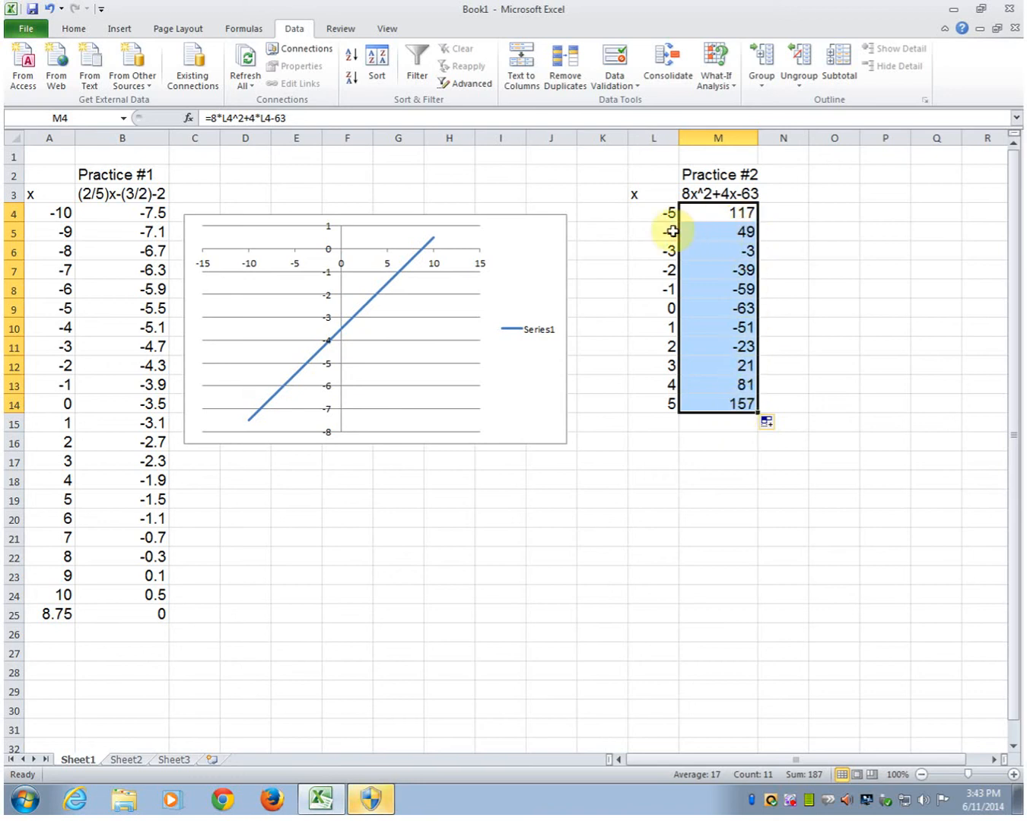
click(707, 231)
click(715, 251)
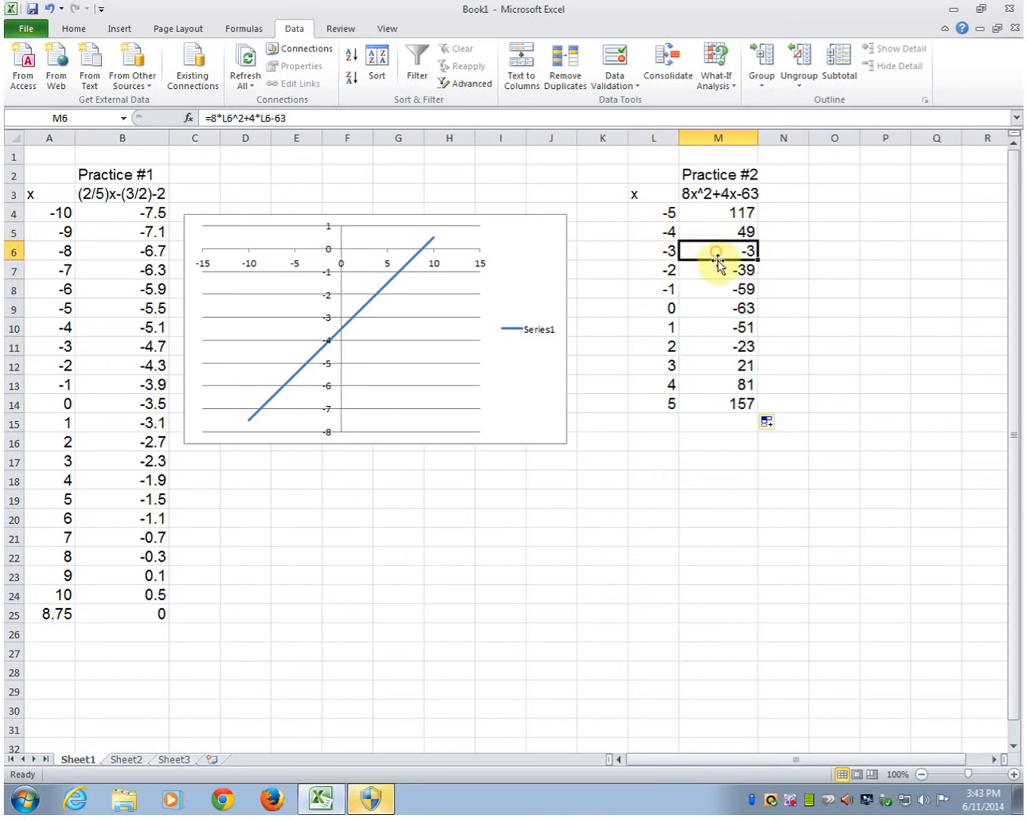
click(729, 348)
click(728, 366)
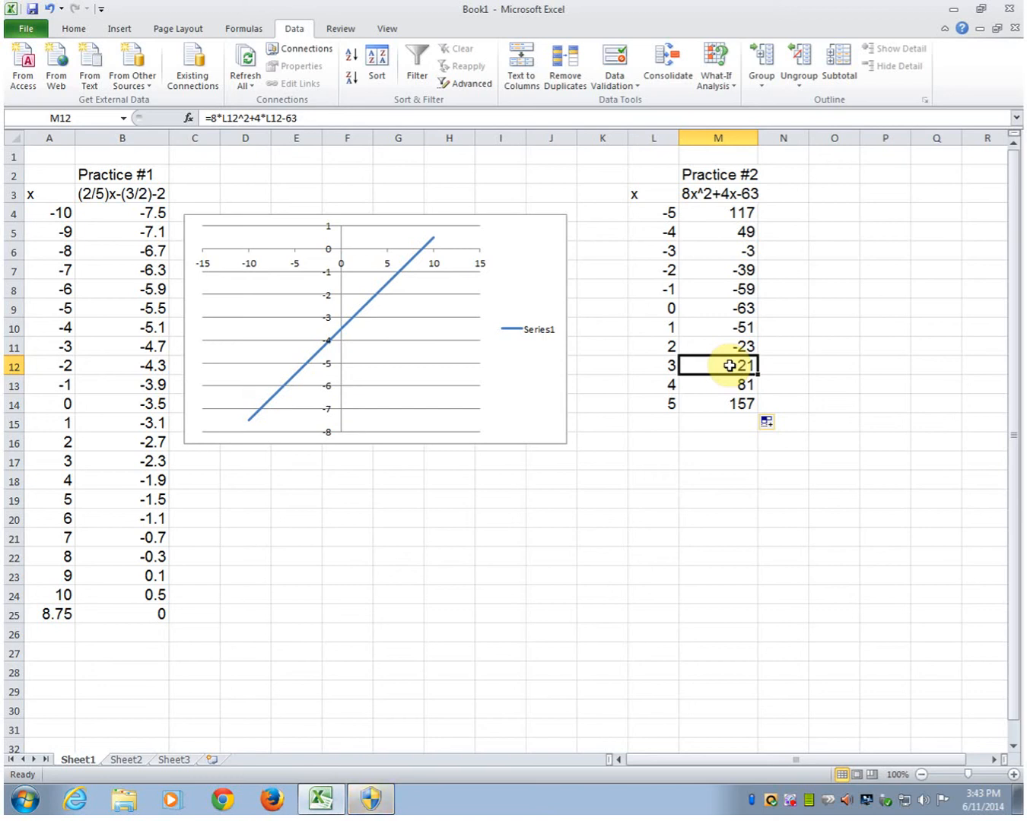
Step: Plot L4:M14 as a scatter chart with smooth lines and move the chart below the data
drag(653, 212, 709, 404)
click(116, 29)
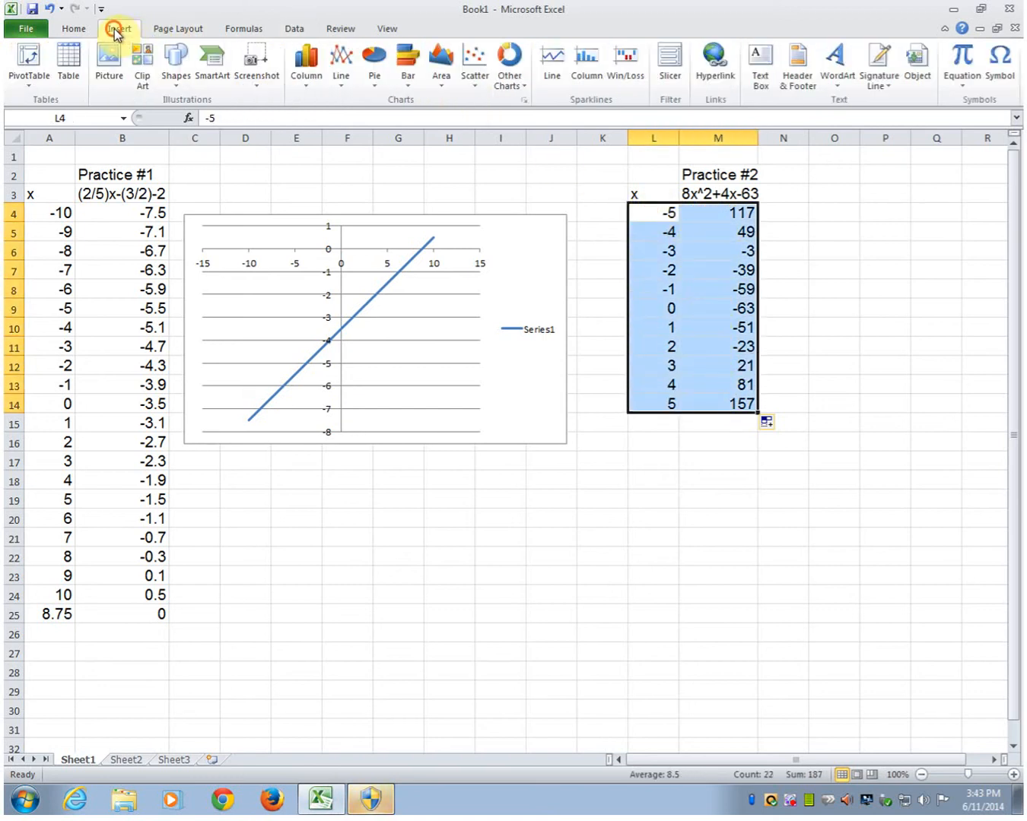
click(476, 92)
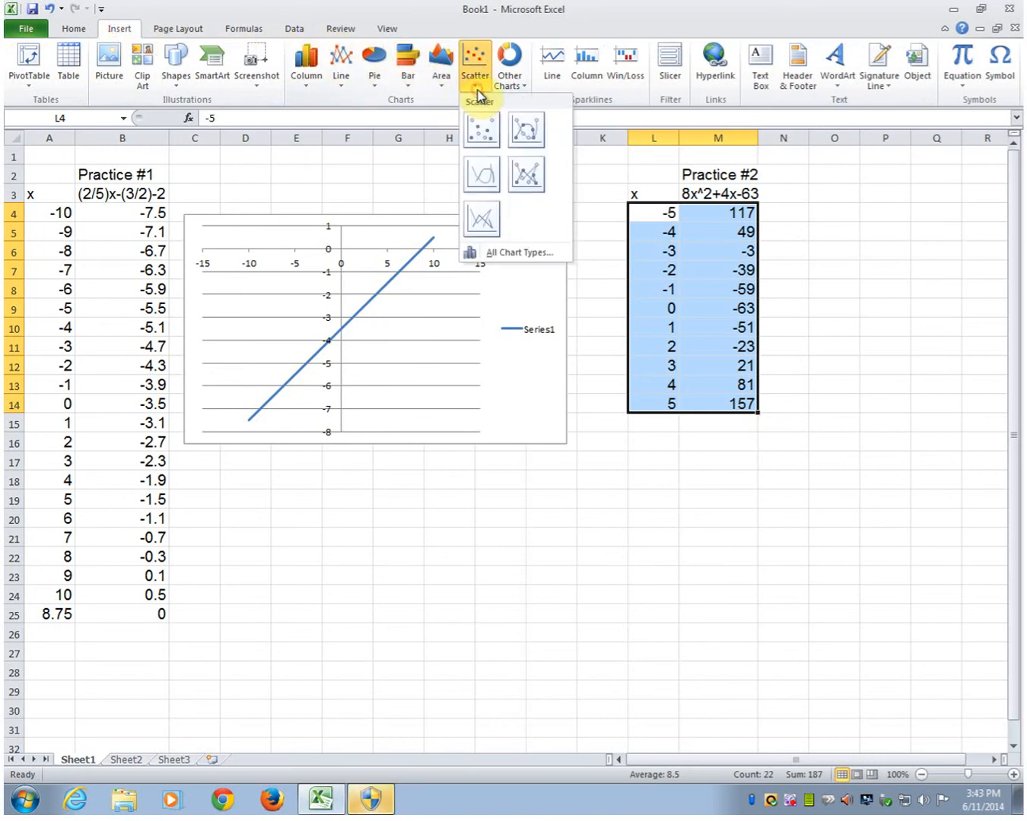
click(480, 174)
drag(665, 491, 854, 582)
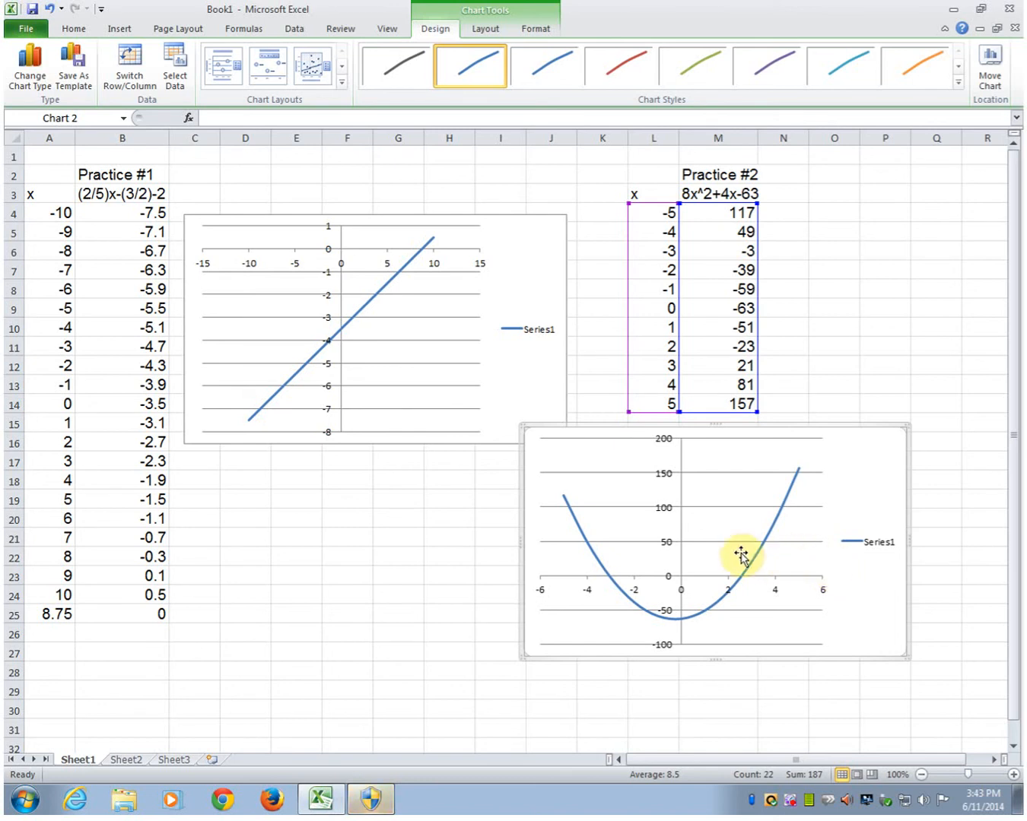
mouse_move(611, 581)
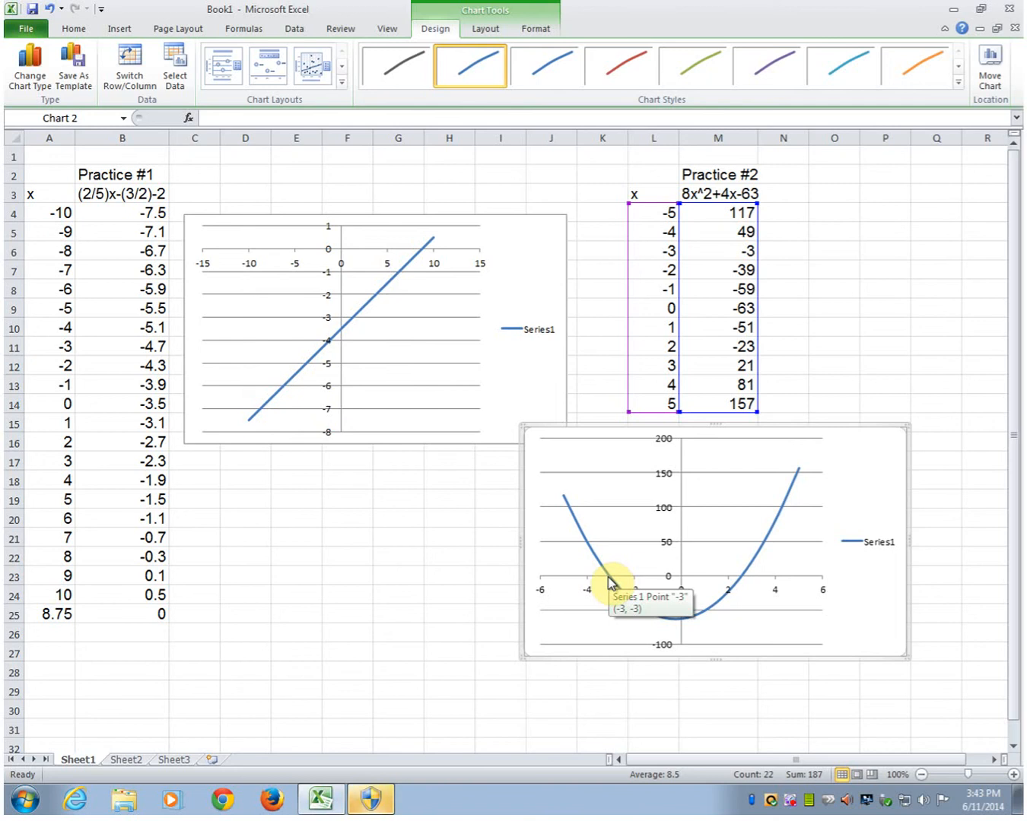
Step: Move the new parabola chart directly beneath the first chart
click(719, 231)
click(722, 250)
click(722, 234)
click(723, 248)
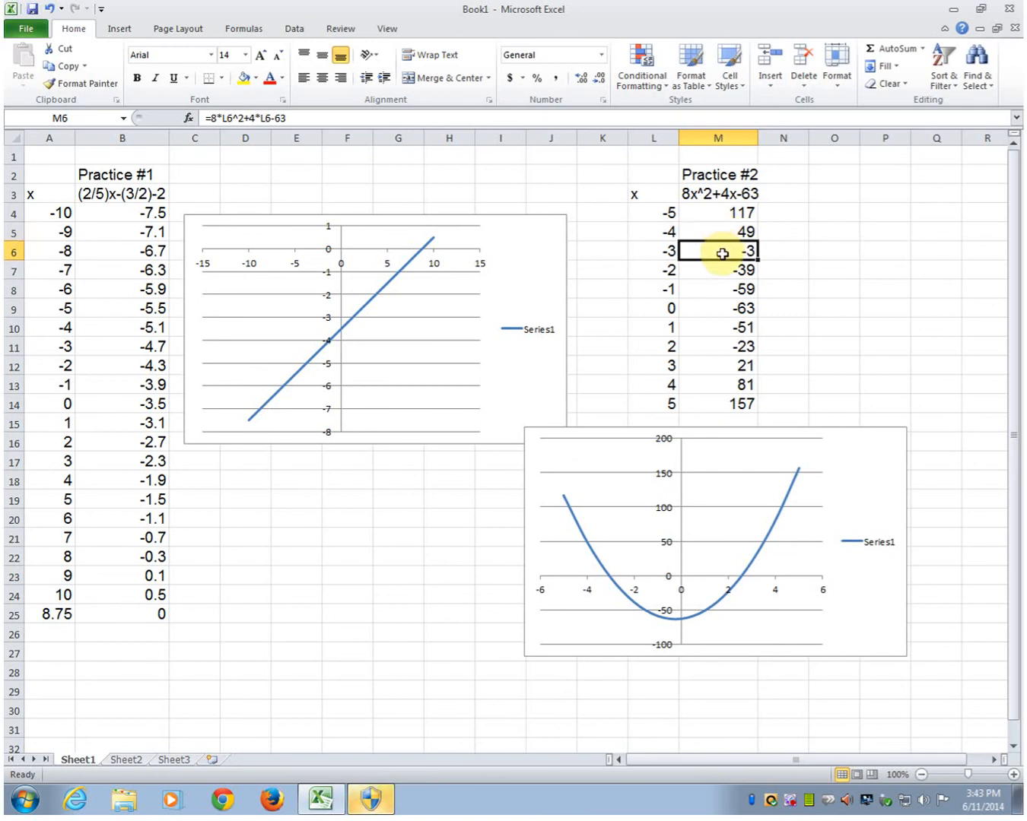
drag(883, 614, 543, 641)
drag(636, 607, 636, 606)
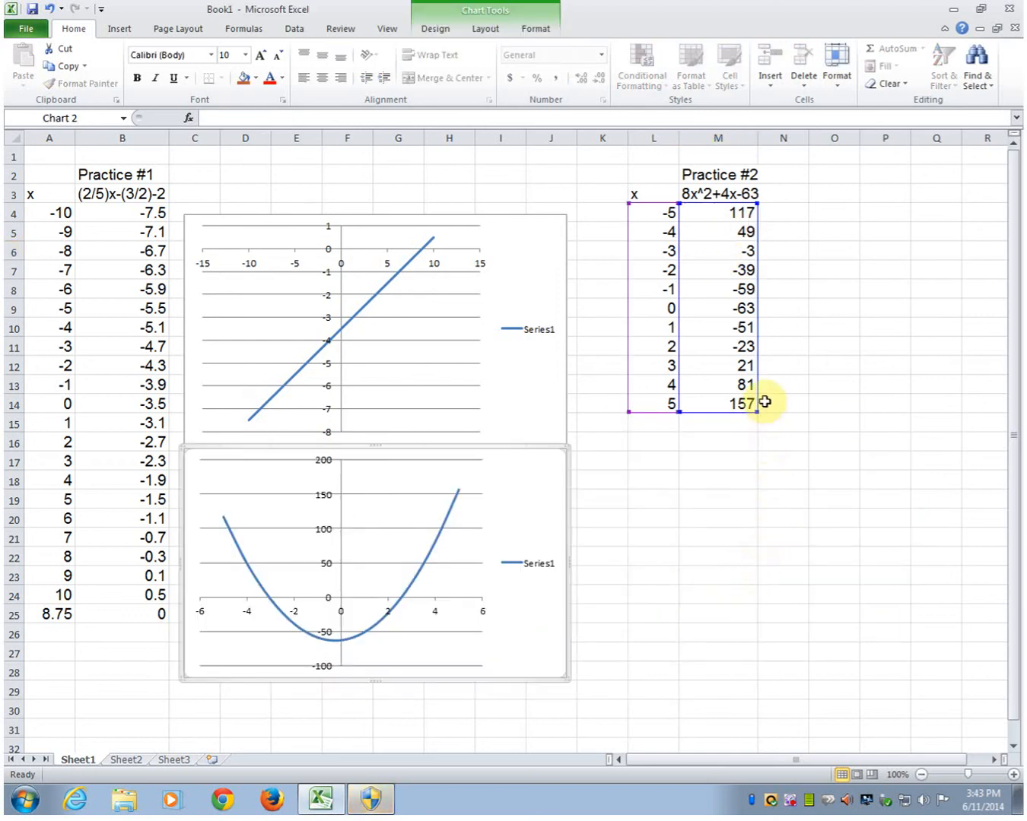
Step: Extend the formula from M14 down through M16
click(738, 401)
drag(758, 415, 734, 448)
click(732, 436)
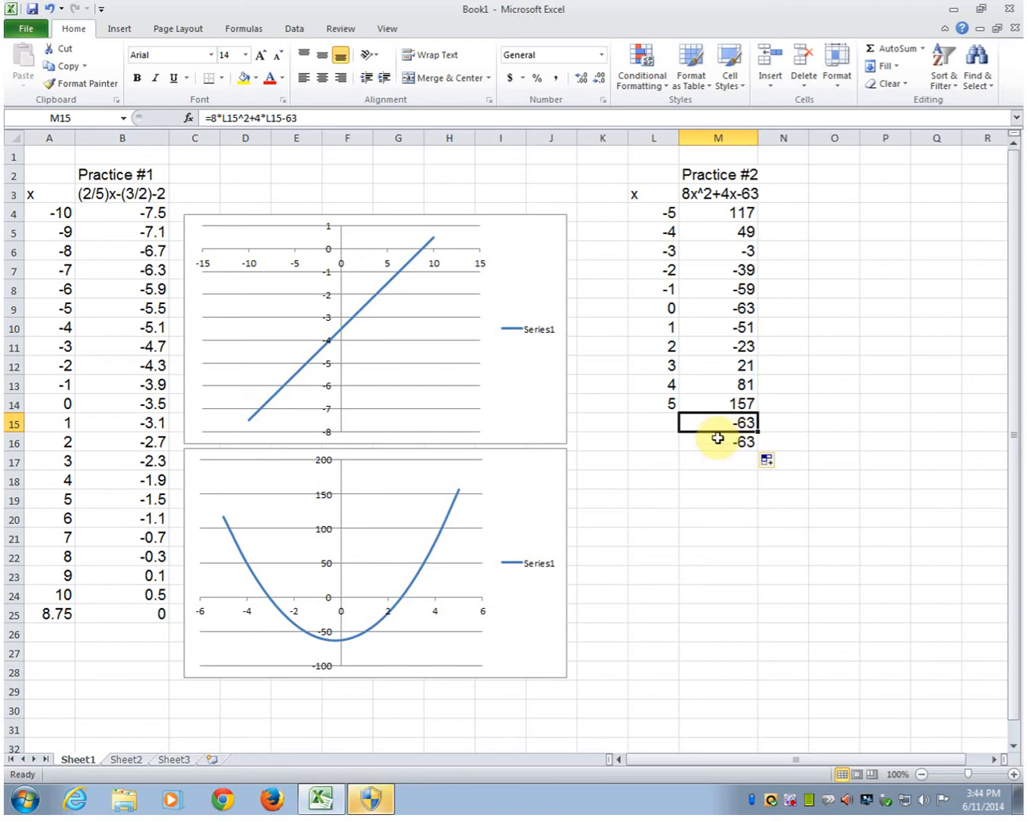
Step: Enter the x values -3.5 in L15 and 2.5 in L16
click(666, 419)
text(-3.5)
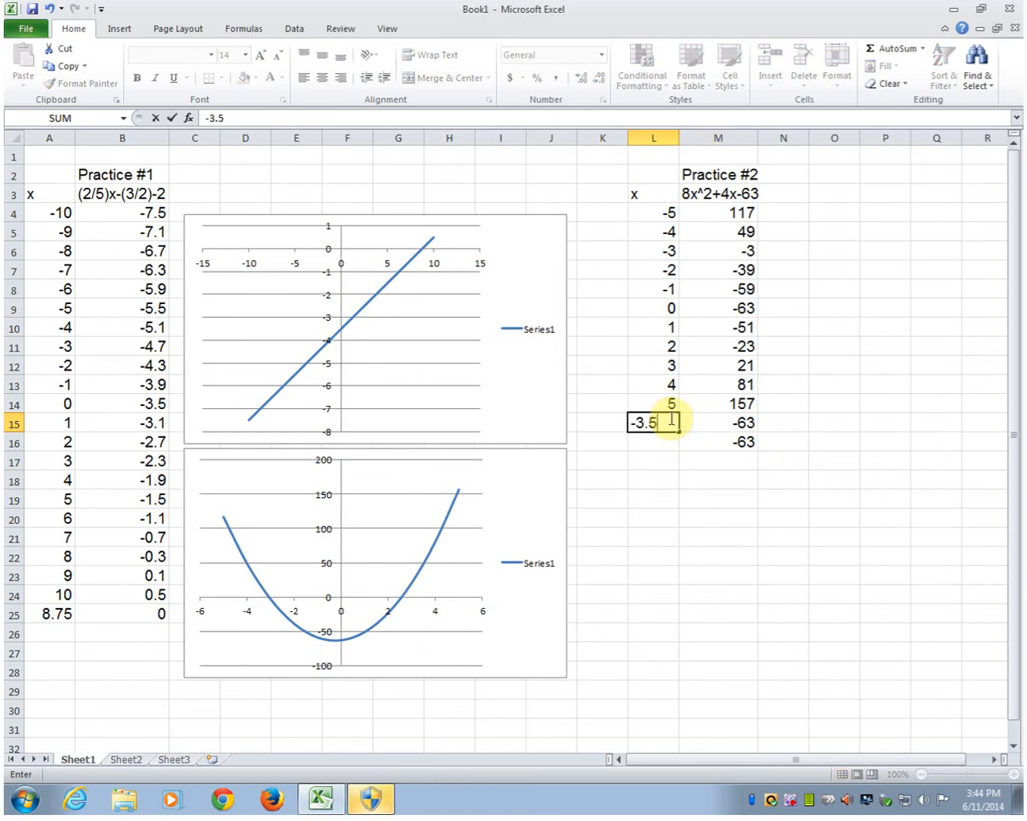
key(Return)
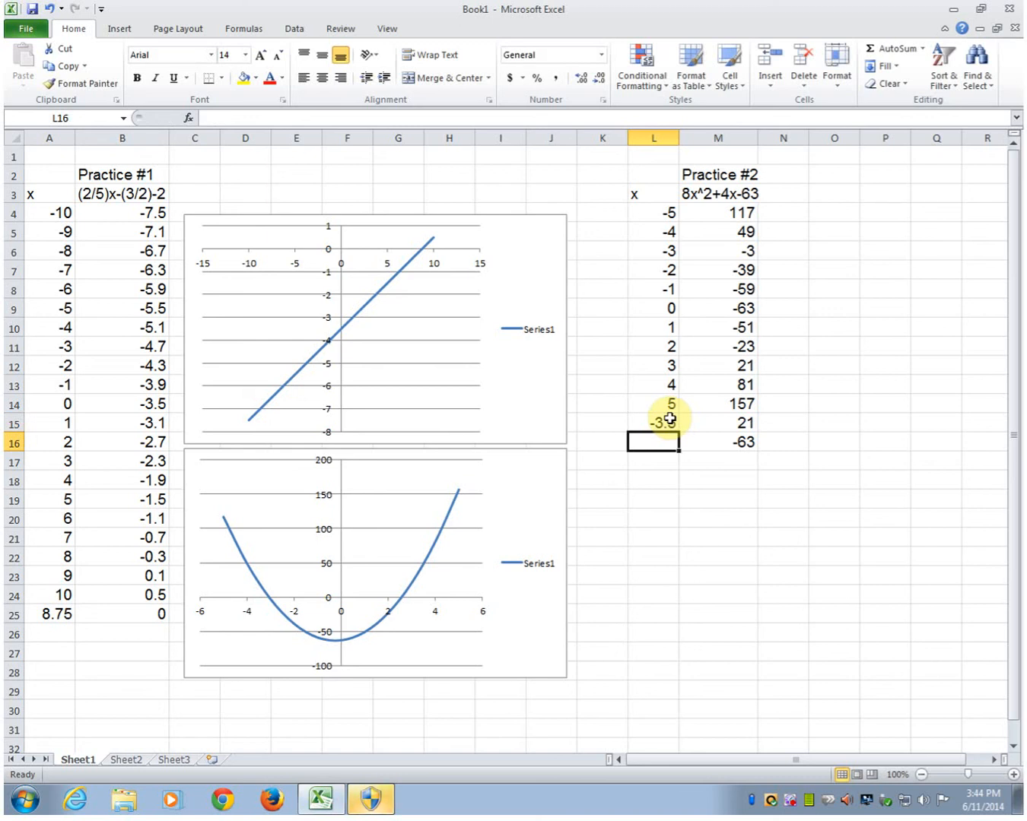
text(2.5)
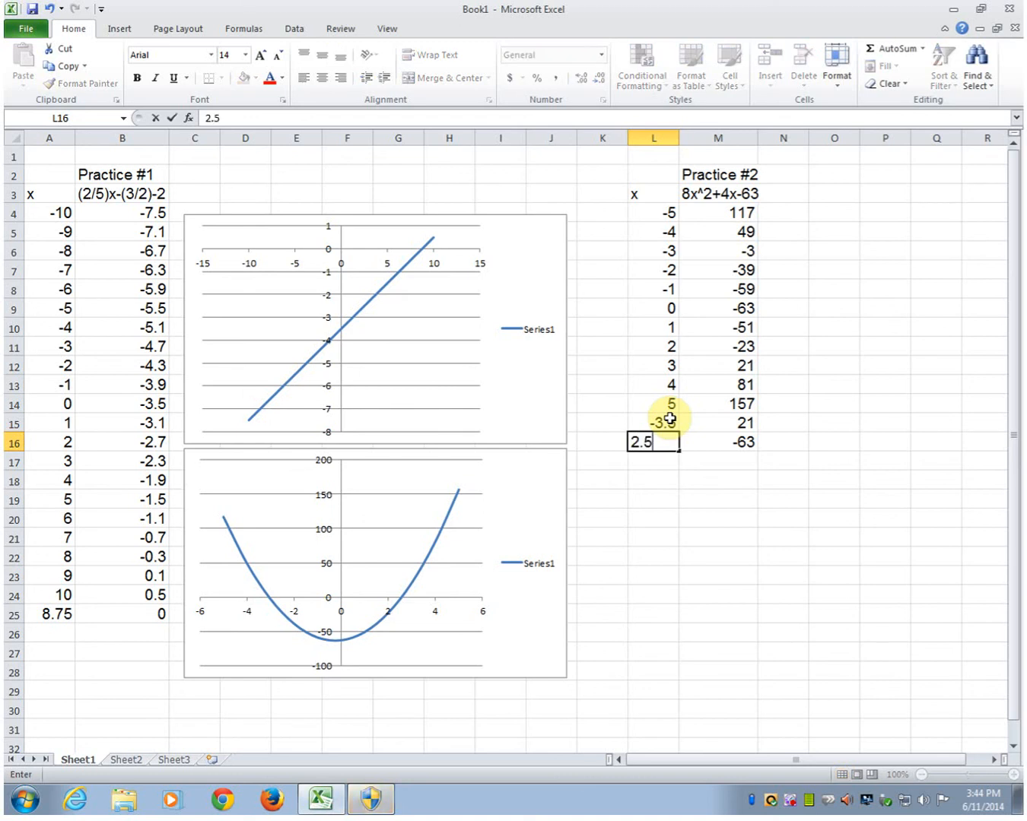
key(Return)
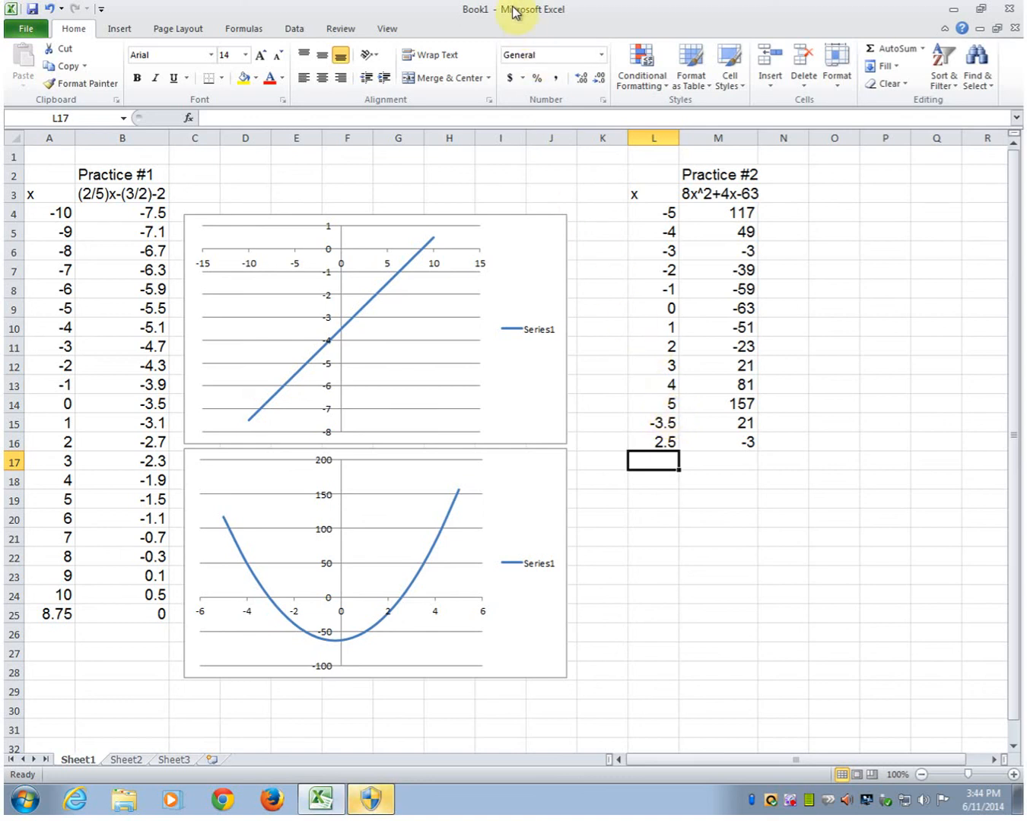
Step: Use Goal Seek to set M15 to 0 by changing L15
click(728, 424)
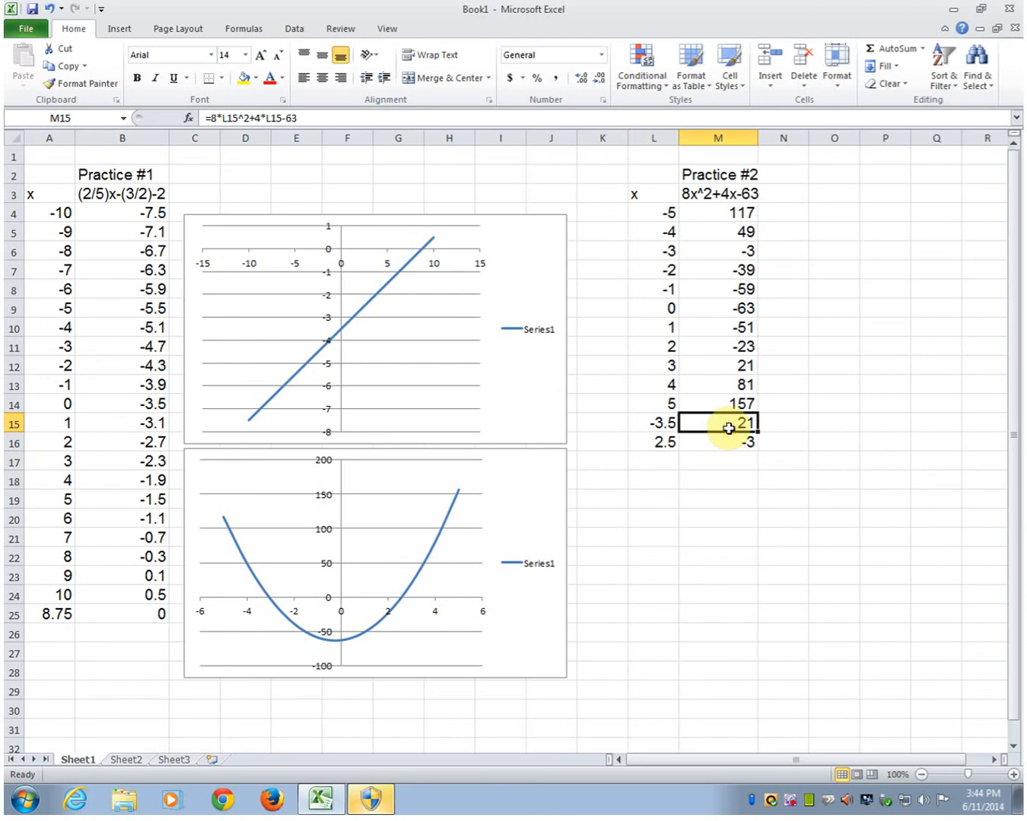
click(295, 28)
click(712, 67)
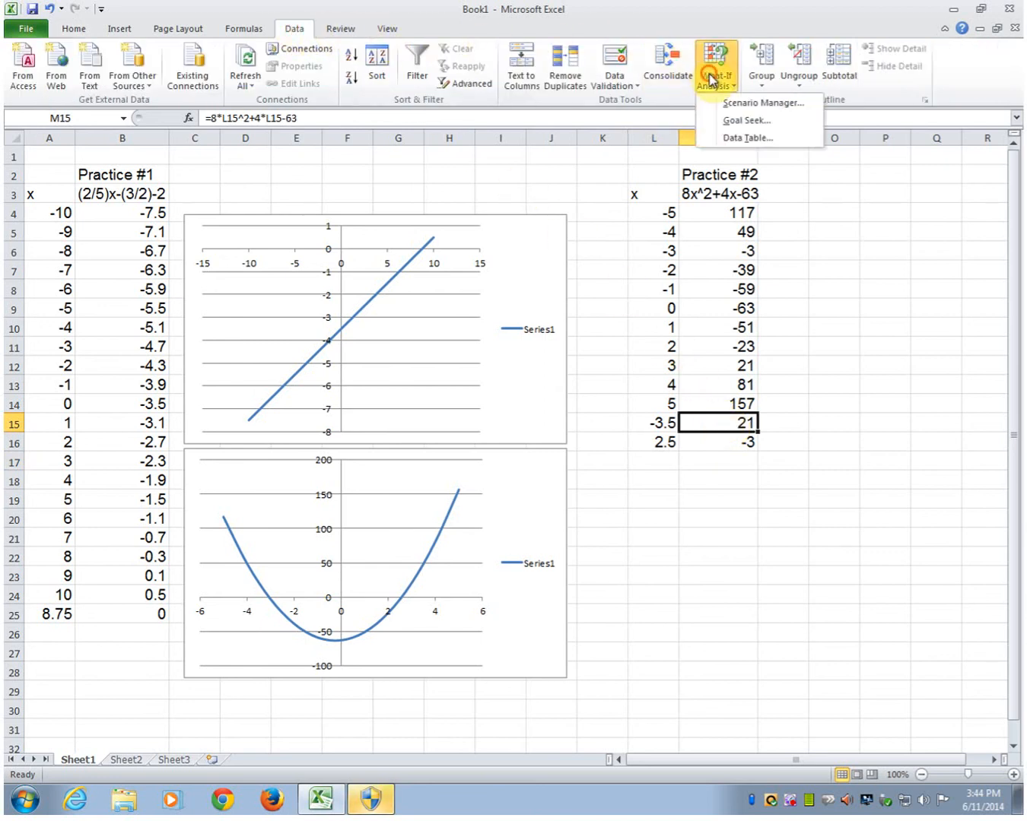
click(734, 122)
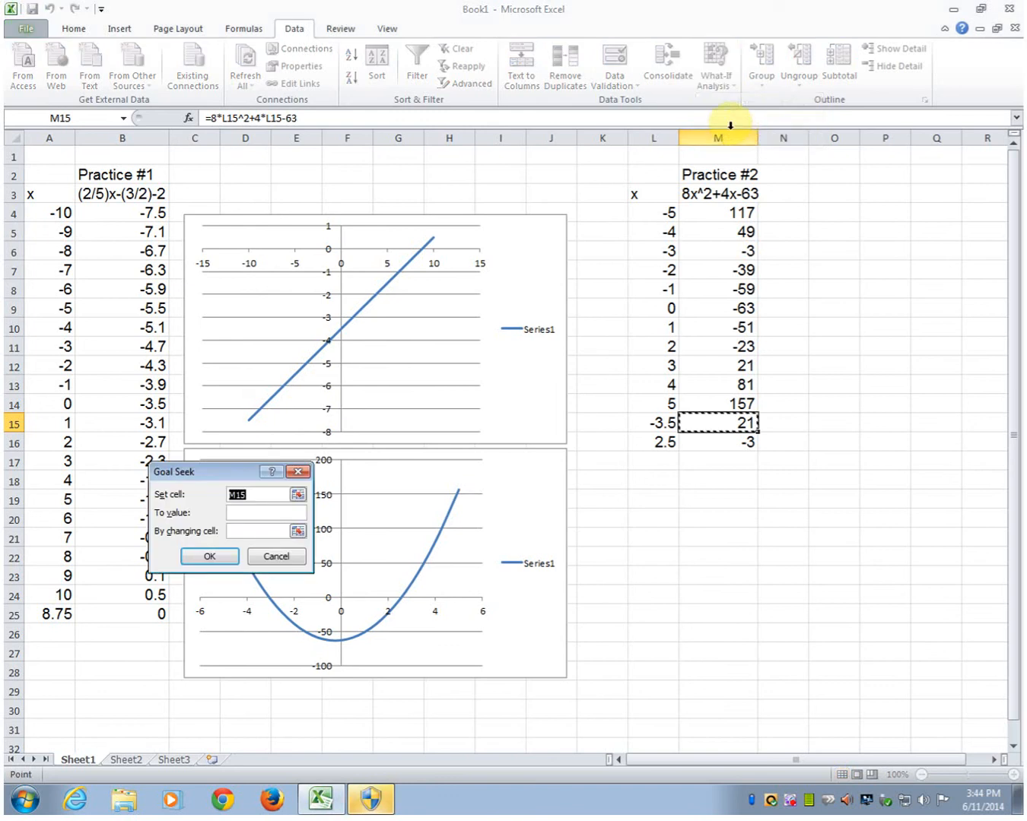
click(268, 515)
text(0)
click(261, 531)
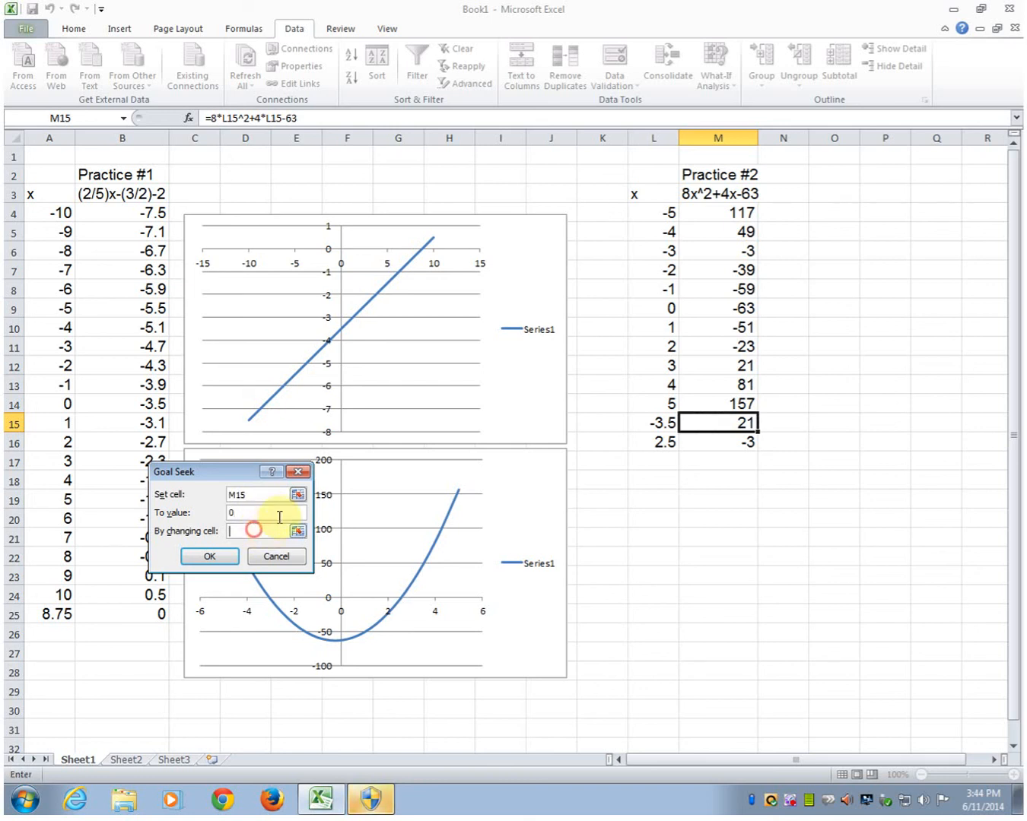
click(648, 422)
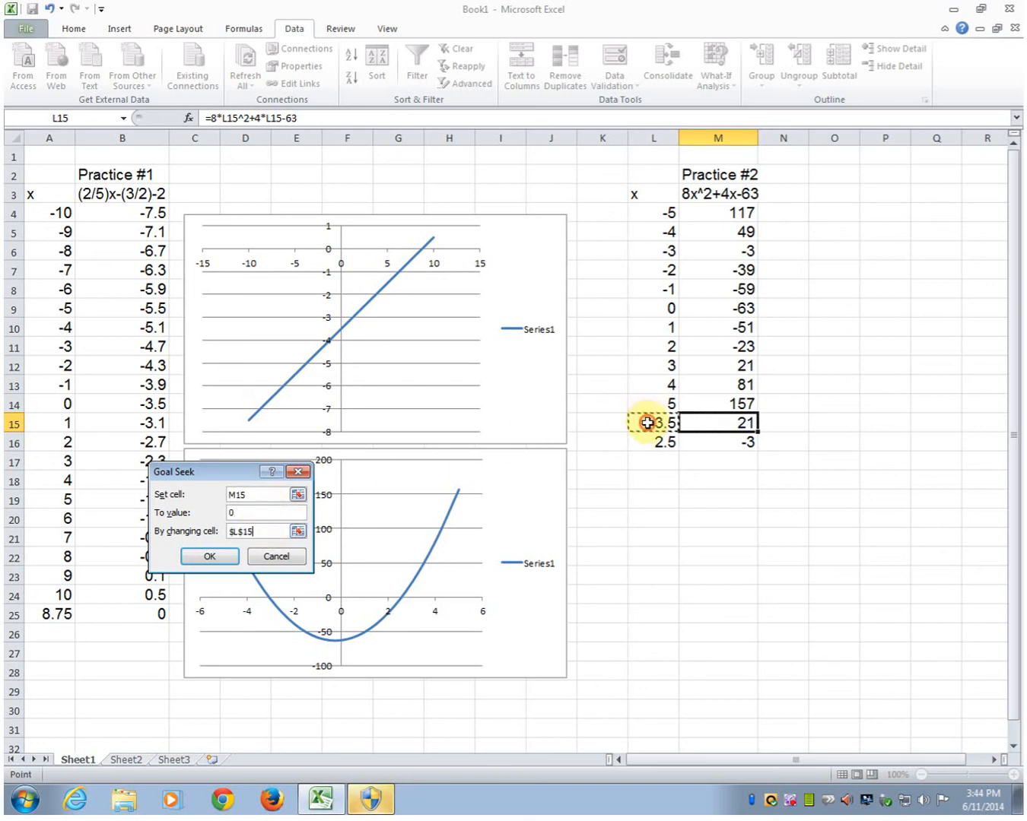
click(207, 557)
click(202, 556)
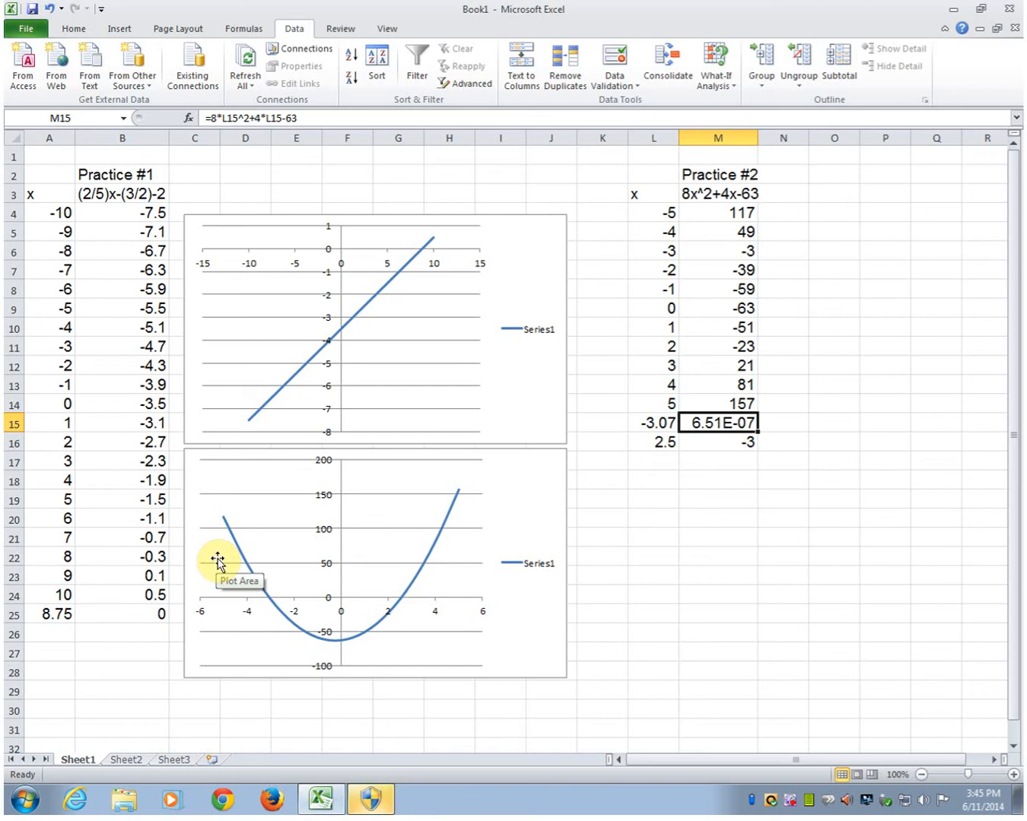
click(657, 421)
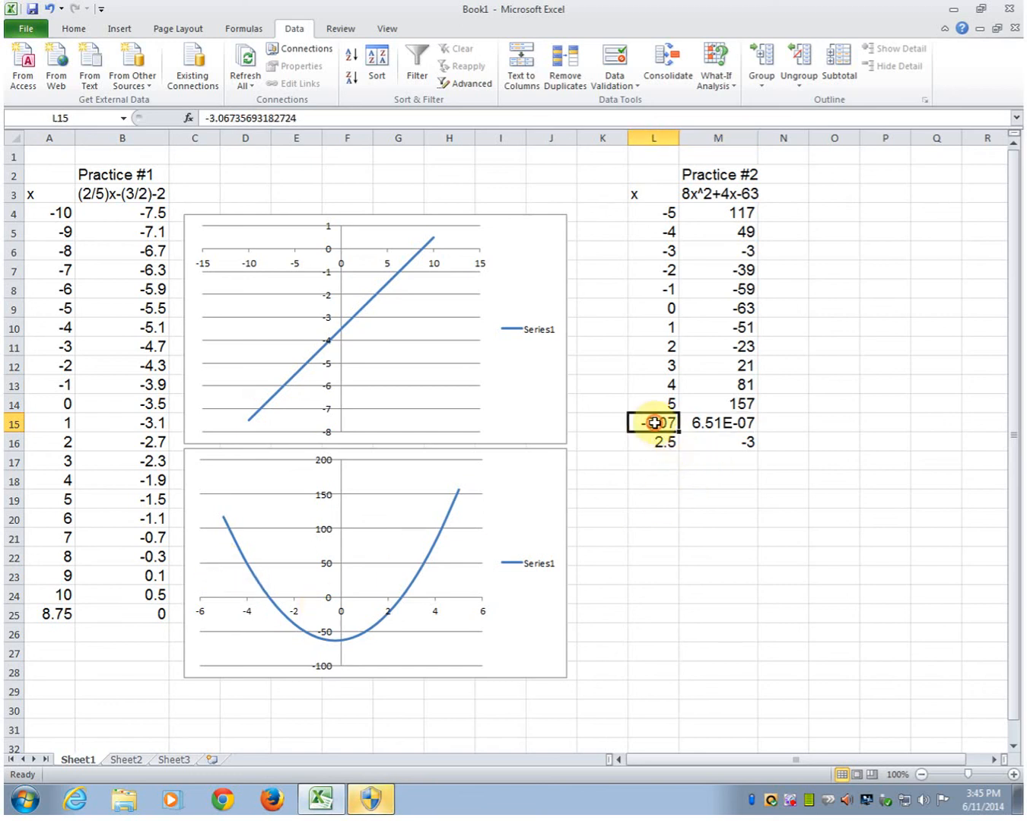
click(730, 423)
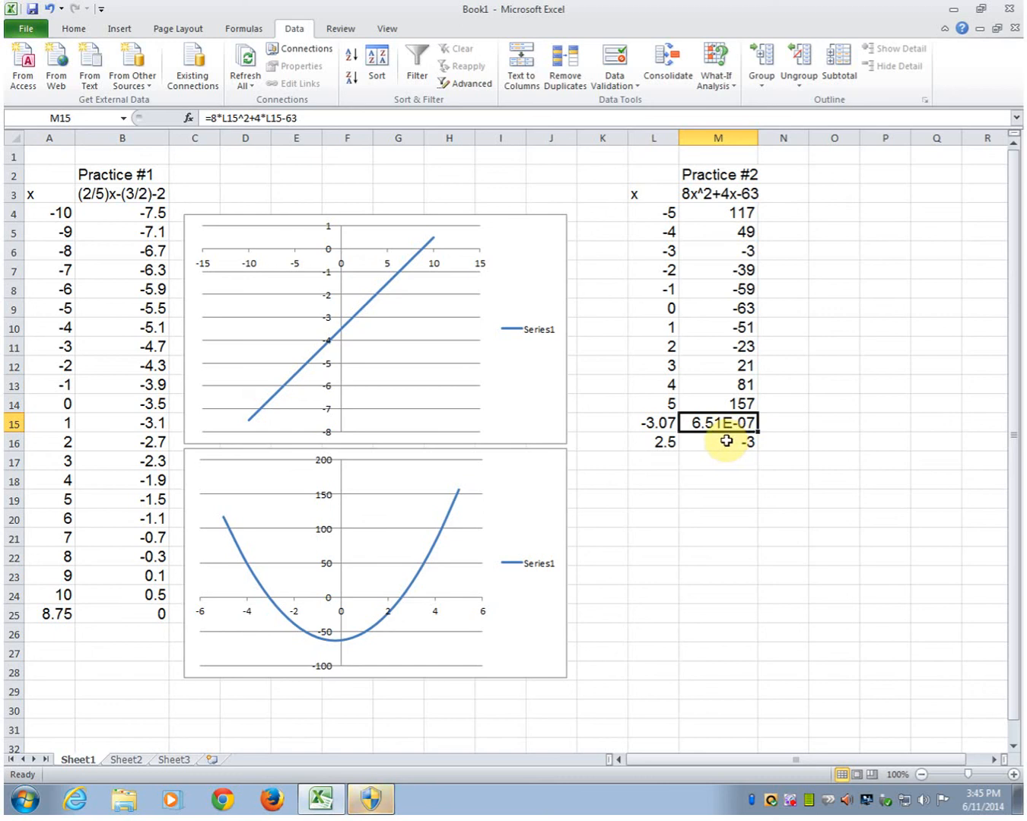
Step: Use Goal Seek to set M16 to 0 by changing L16
click(726, 441)
click(716, 67)
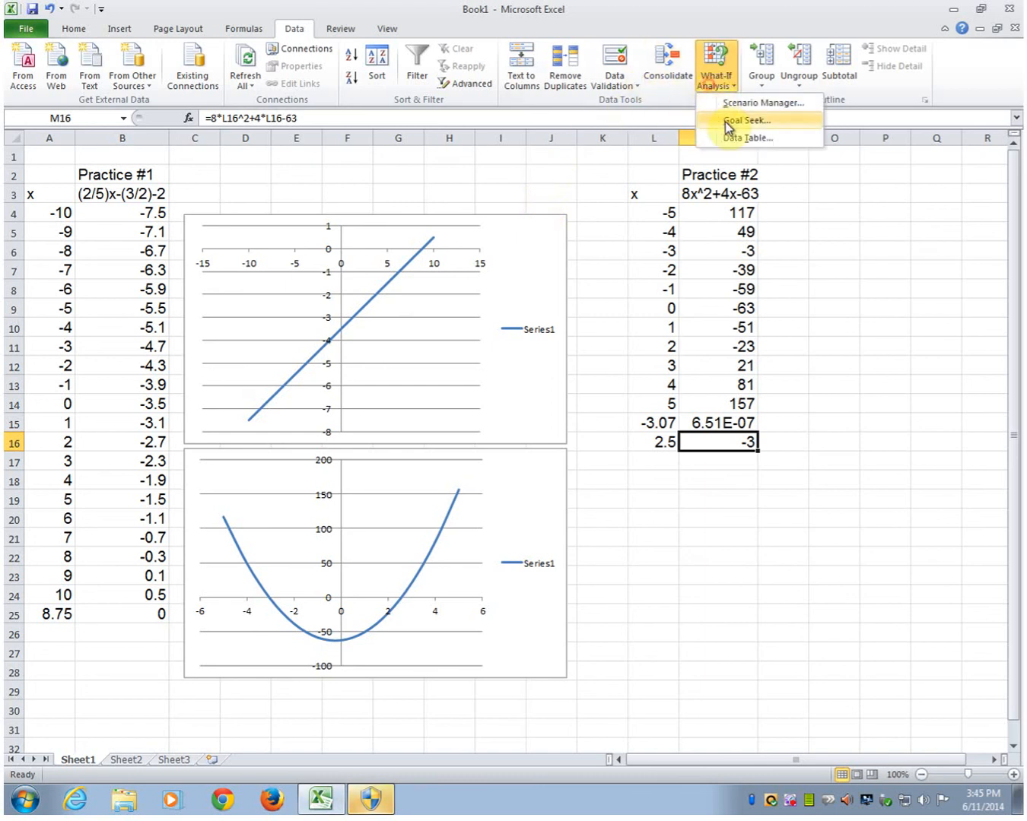
click(742, 117)
click(273, 510)
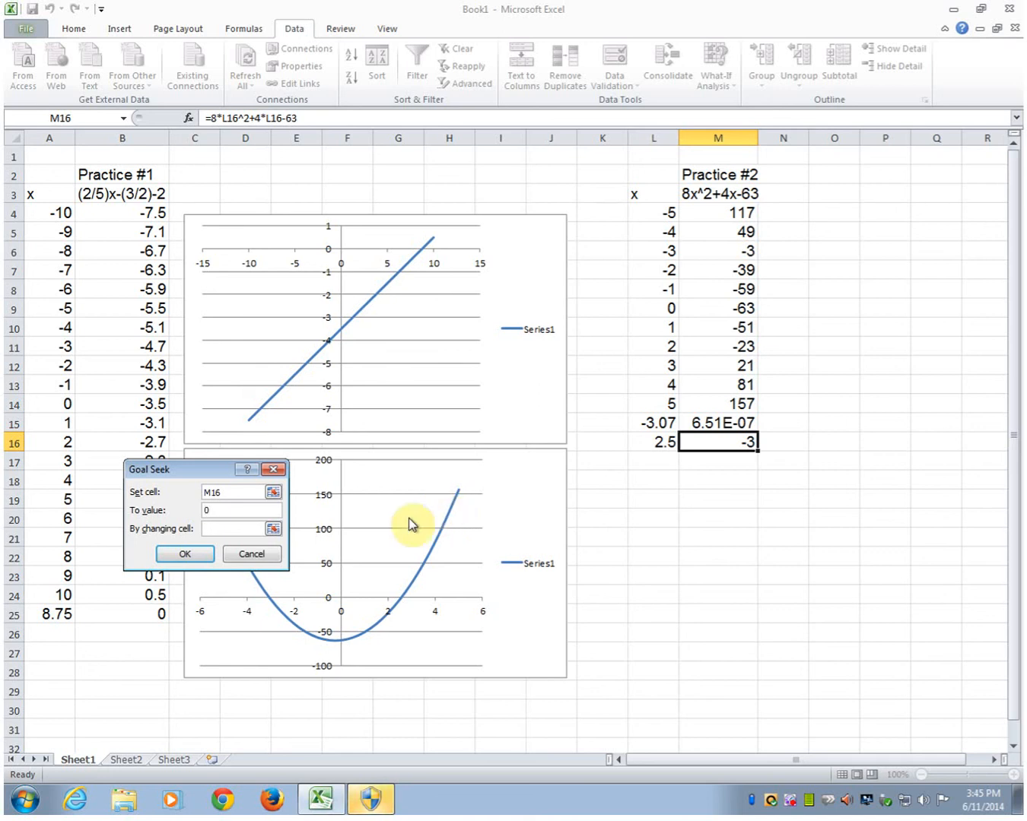
click(213, 528)
click(662, 442)
click(186, 553)
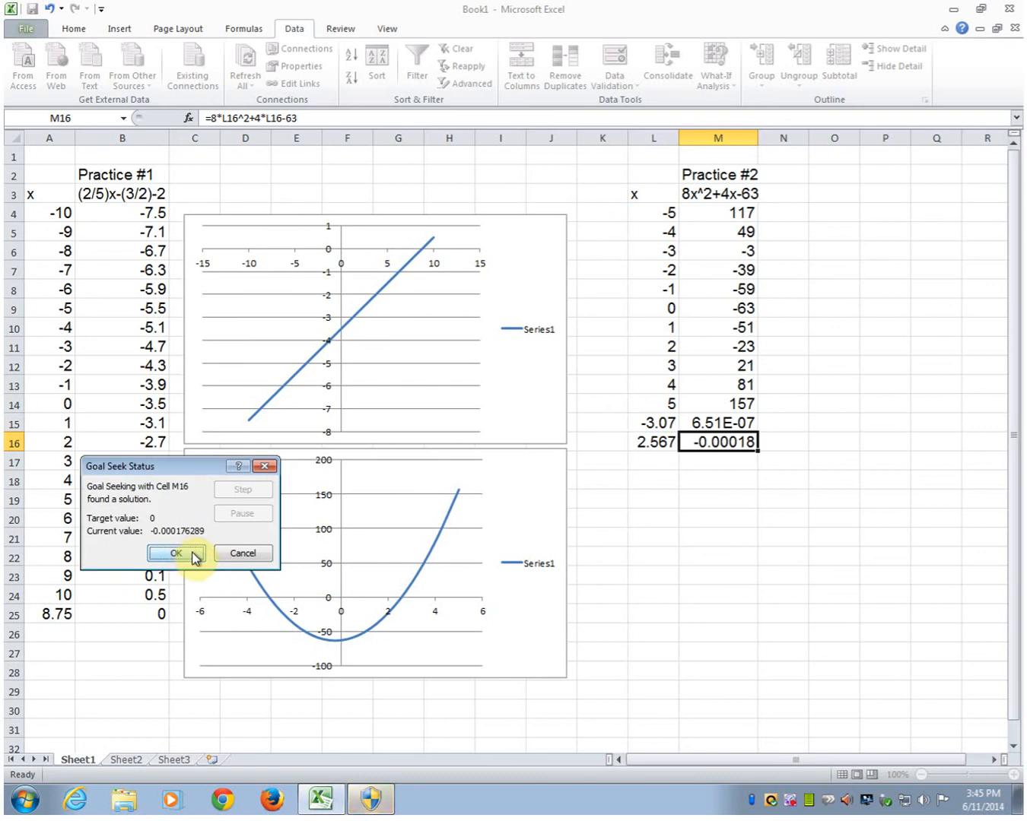
click(176, 554)
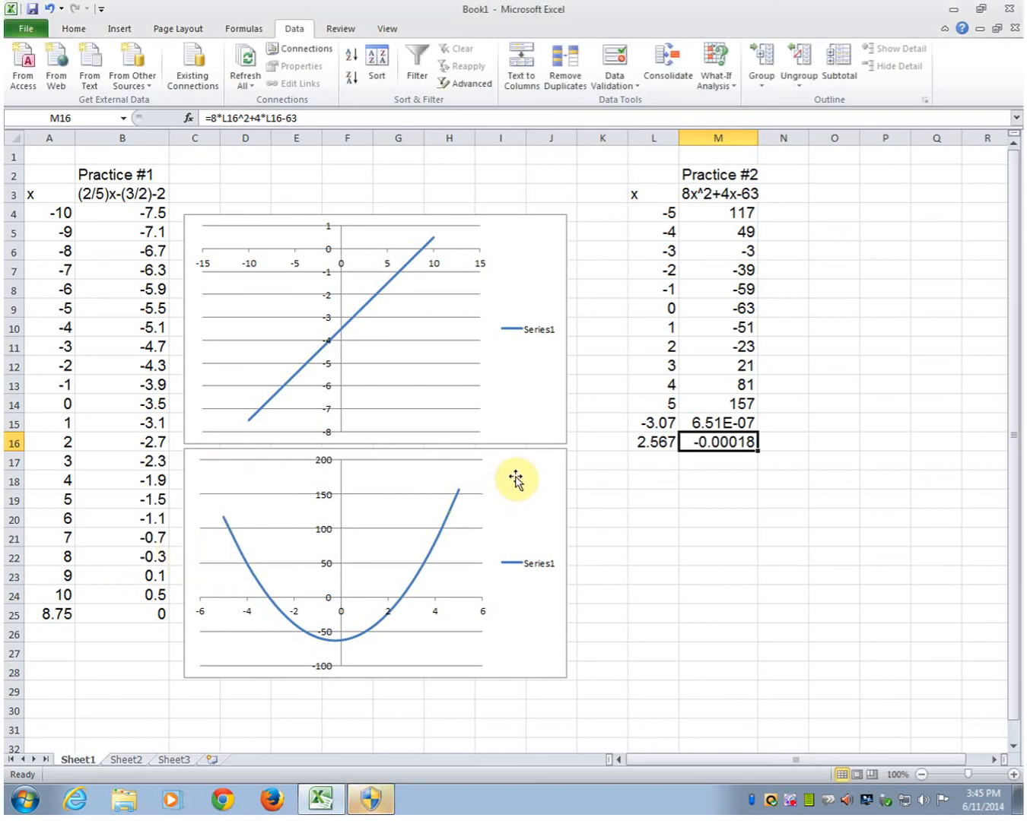